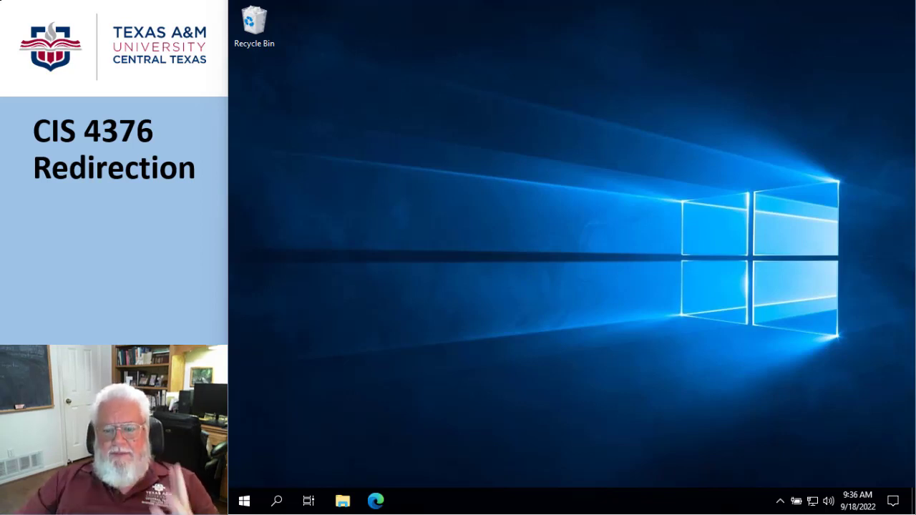
- Open File Explorer and browse to the Users folder on Local Disk (C:)
{"action": "left_click", "coordinate": [343, 501]}
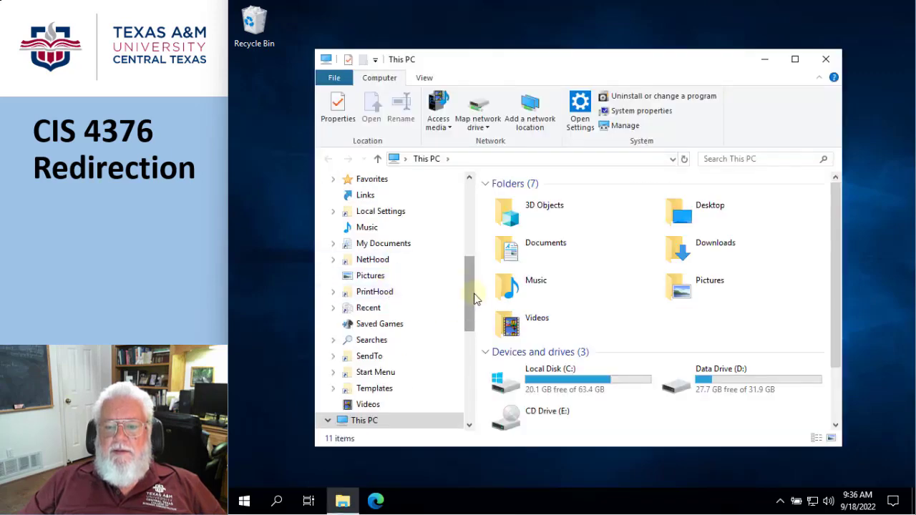
{"action": "left_click_drag", "start_coordinate": [470, 278], "coordinate": [475, 331]}
{"action": "left_click", "coordinate": [379, 355]}
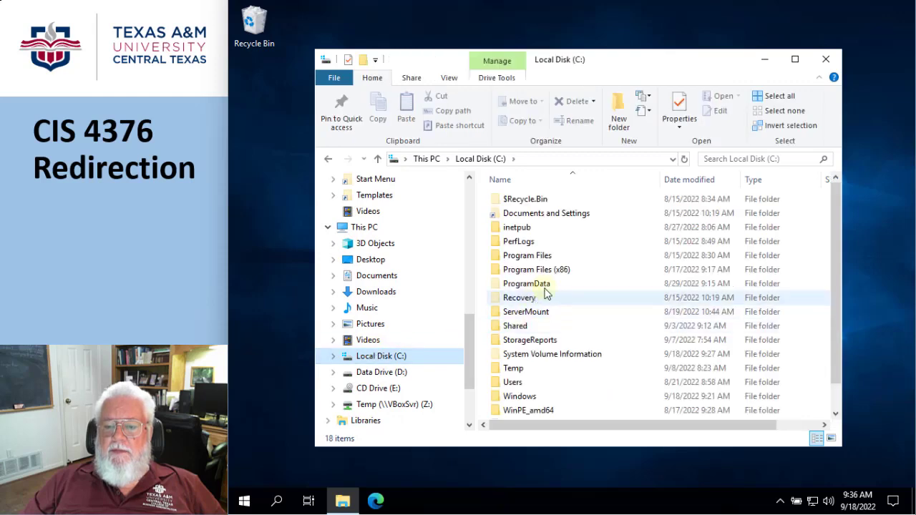
{"action": "scroll", "coordinate": [543, 322], "scroll_direction": "down", "scroll_amount": 1}
{"action": "double_click", "coordinate": [513, 355]}
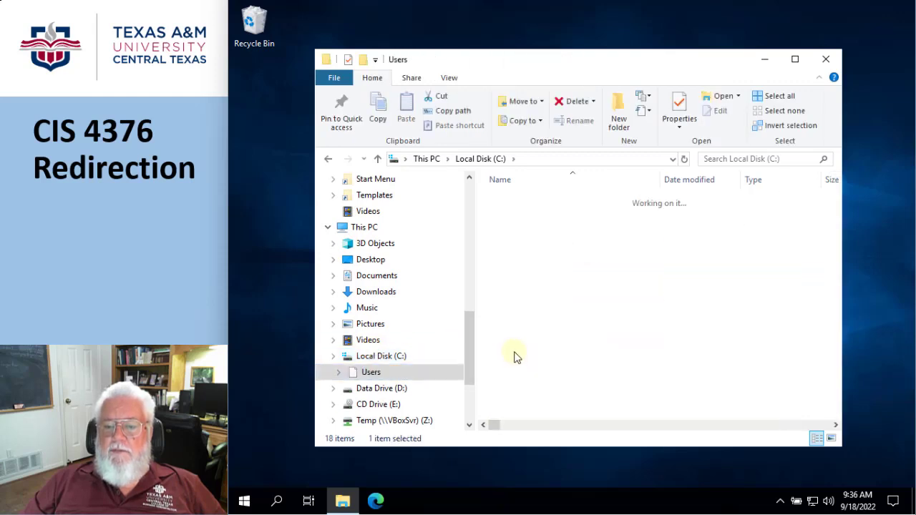
- Open the user's profile folder whose name has no dot and look through its subfolders and NTUSER.DAT files
{"action": "double_click", "coordinate": [541, 257]}
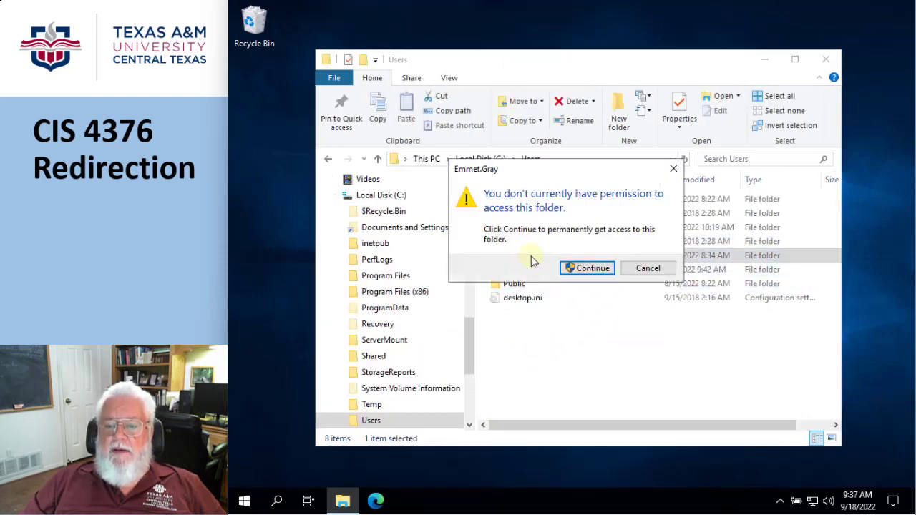
{"action": "left_click", "coordinate": [646, 269]}
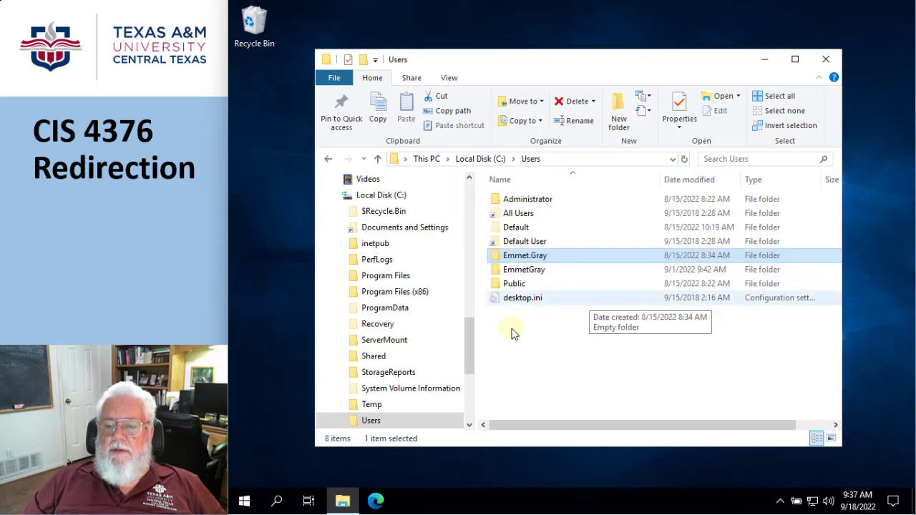
{"action": "double_click", "coordinate": [527, 269]}
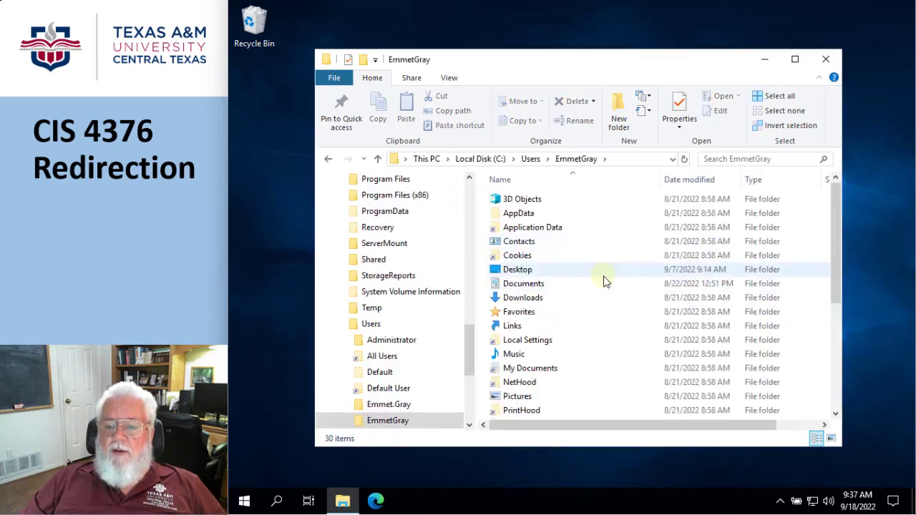
{"action": "scroll", "coordinate": [601, 287], "scroll_direction": "down", "scroll_amount": 5}
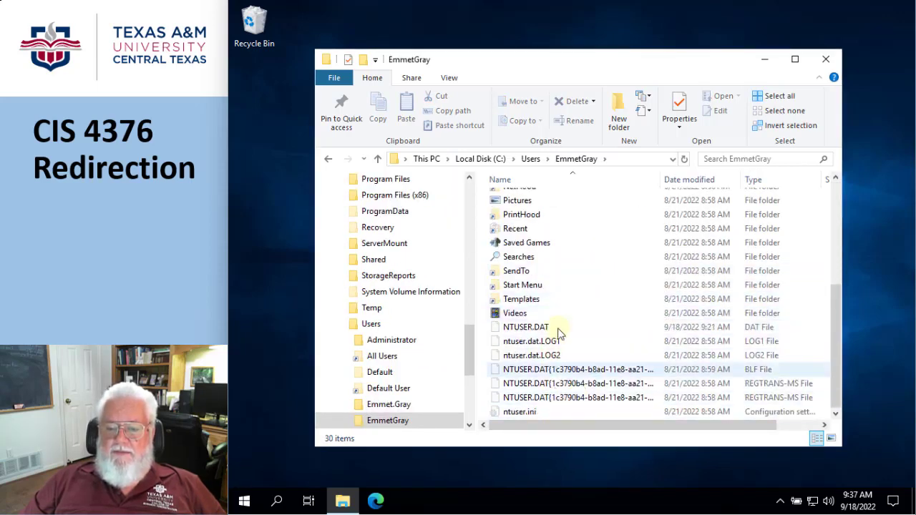
{"action": "scroll", "coordinate": [572, 300], "scroll_direction": "up", "scroll_amount": 5}
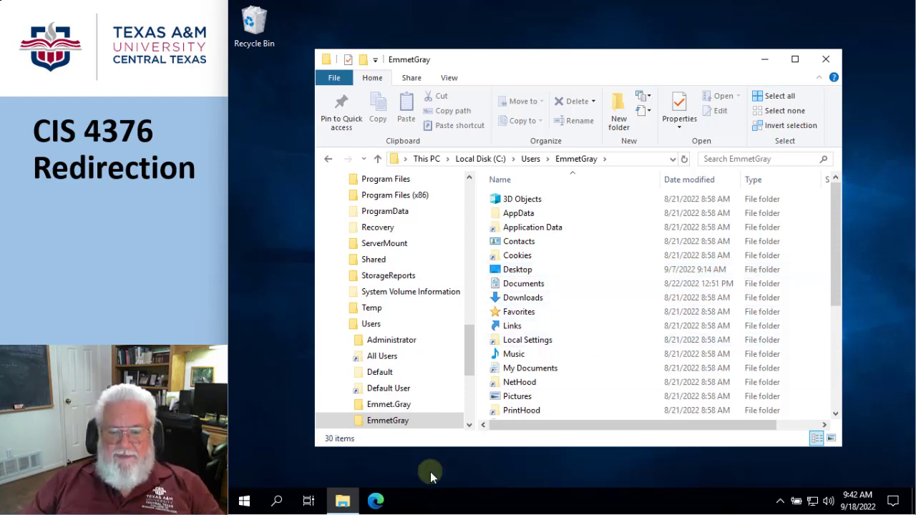
- Launch Active Directory Administrative Center from the Windows Administrative Tools
{"action": "left_click", "coordinate": [258, 504]}
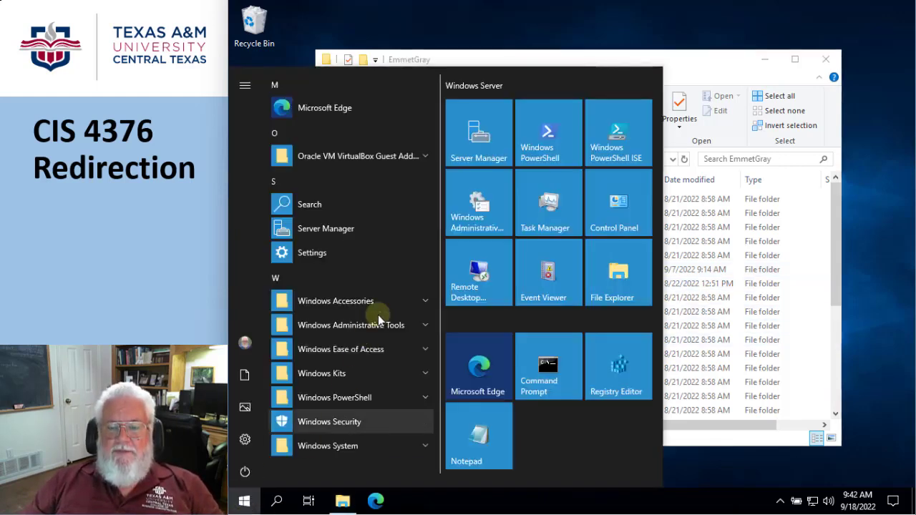
{"action": "left_click", "coordinate": [424, 326]}
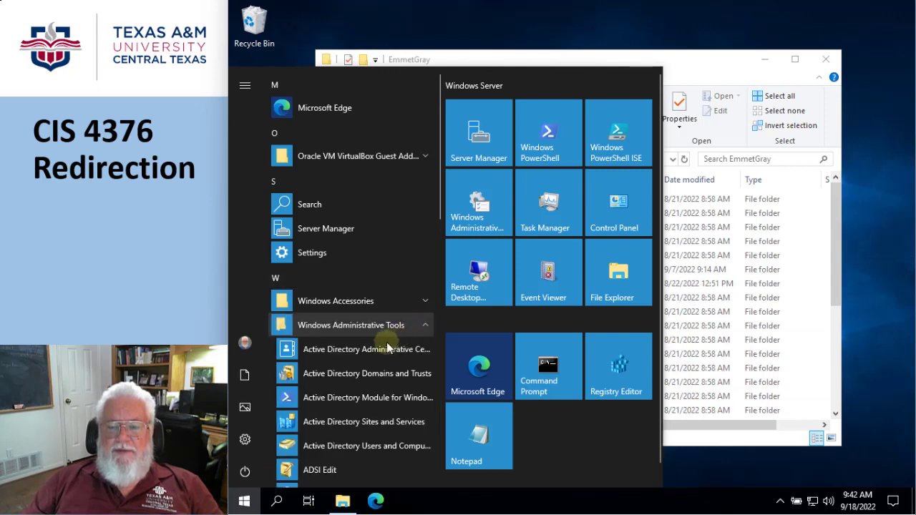
{"action": "left_click", "coordinate": [347, 350]}
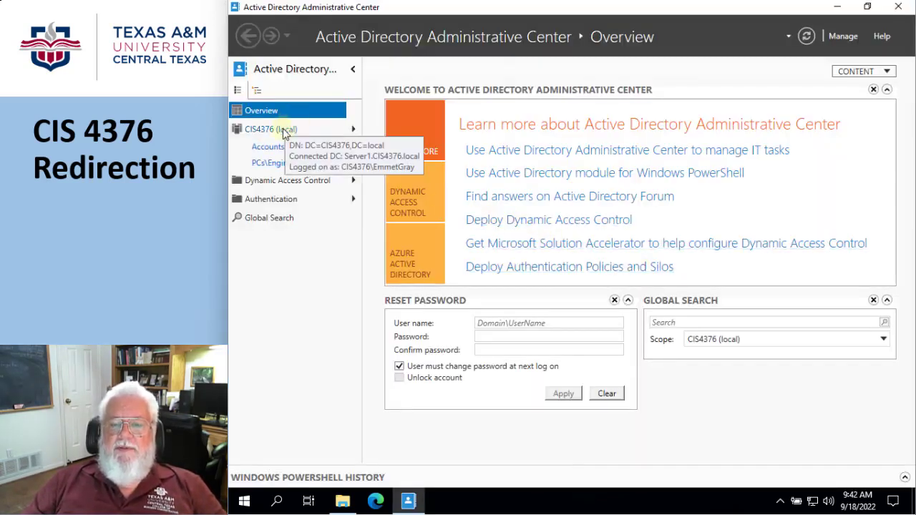
- Browse the CIS4376 (local) domain to the Engineering unit inside PCs and select the Workstation3 computer
{"action": "left_click", "coordinate": [332, 130]}
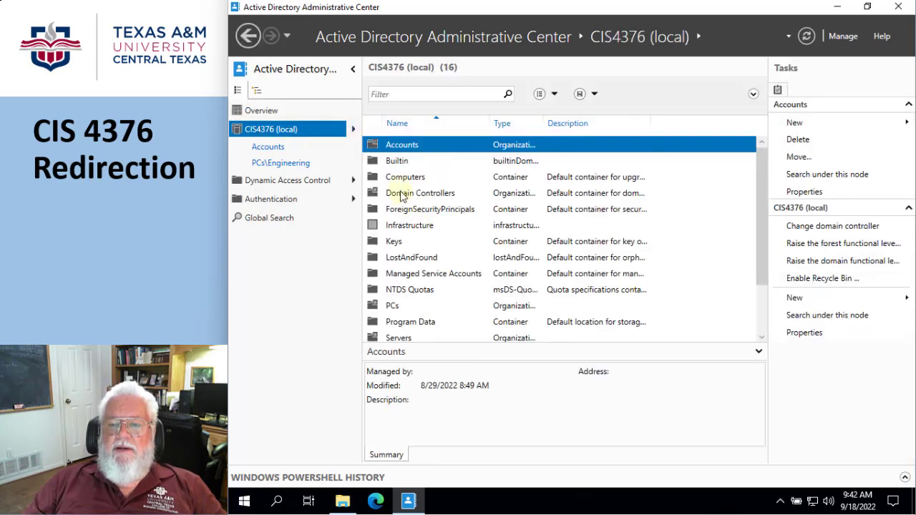
{"action": "scroll", "coordinate": [463, 268], "scroll_direction": "down", "scroll_amount": 2}
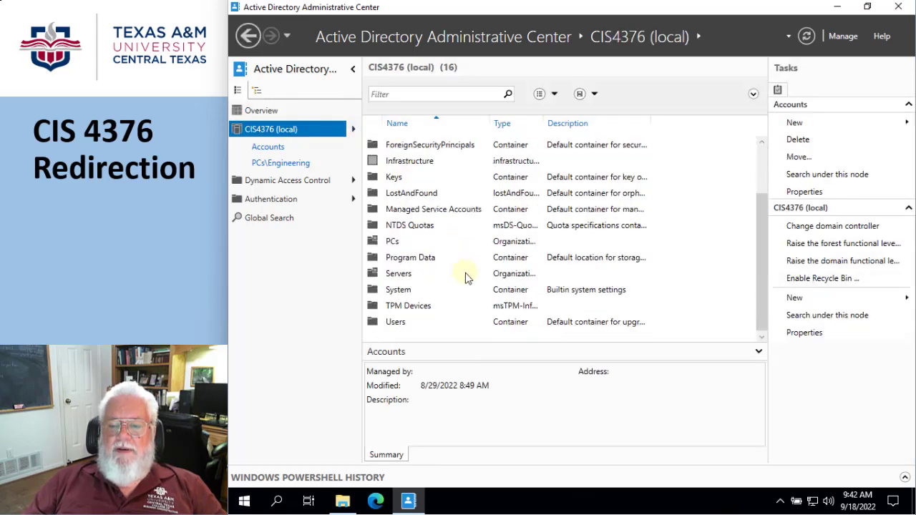
{"action": "scroll", "coordinate": [464, 269], "scroll_direction": "up", "scroll_amount": 1}
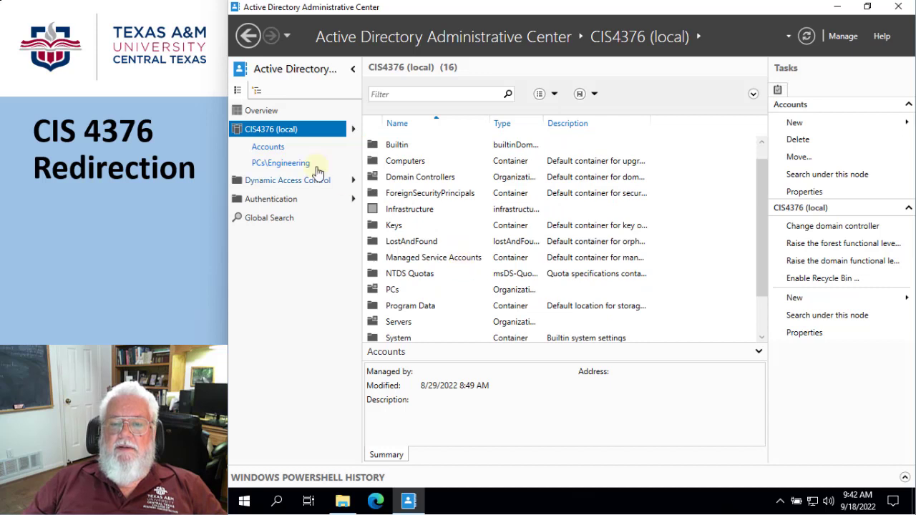
{"action": "double_click", "coordinate": [395, 292]}
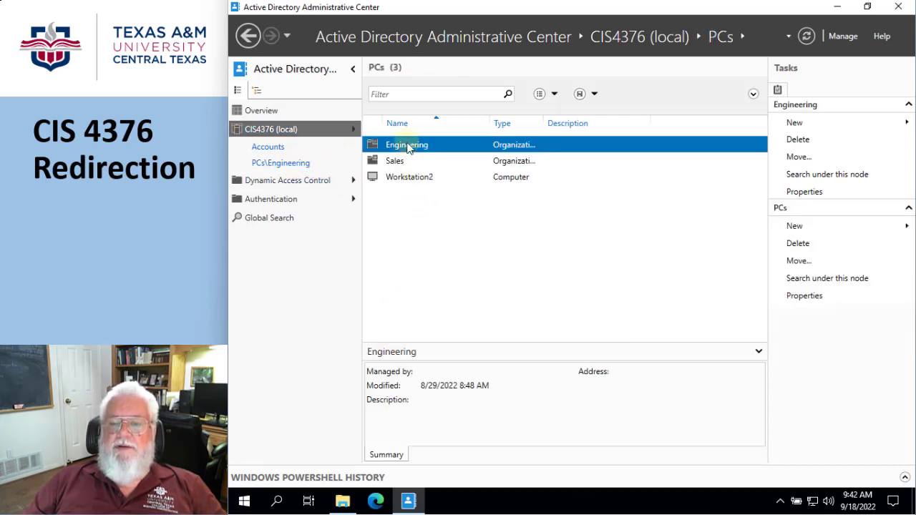
{"action": "double_click", "coordinate": [409, 146]}
{"action": "left_click", "coordinate": [412, 162]}
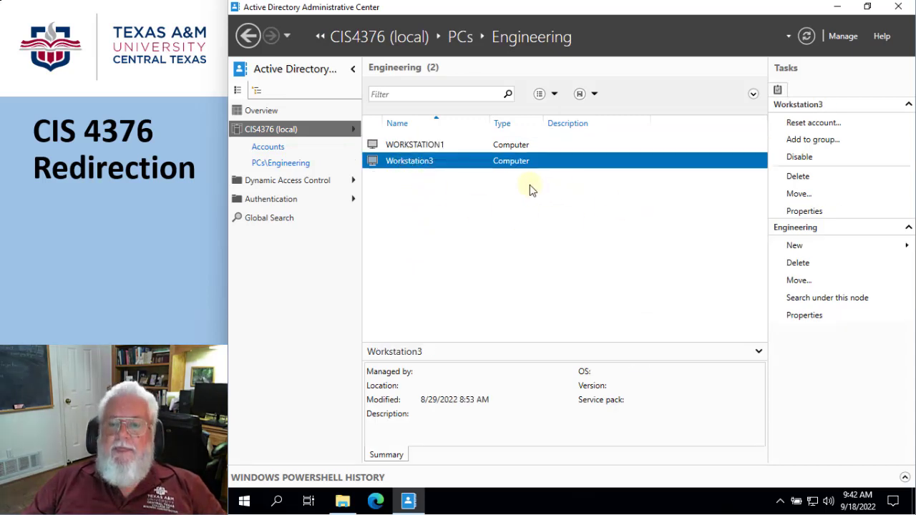
- Open Workstation3's properties and display its Attribute Editor within the Extensions section
{"action": "right_click", "coordinate": [408, 158]}
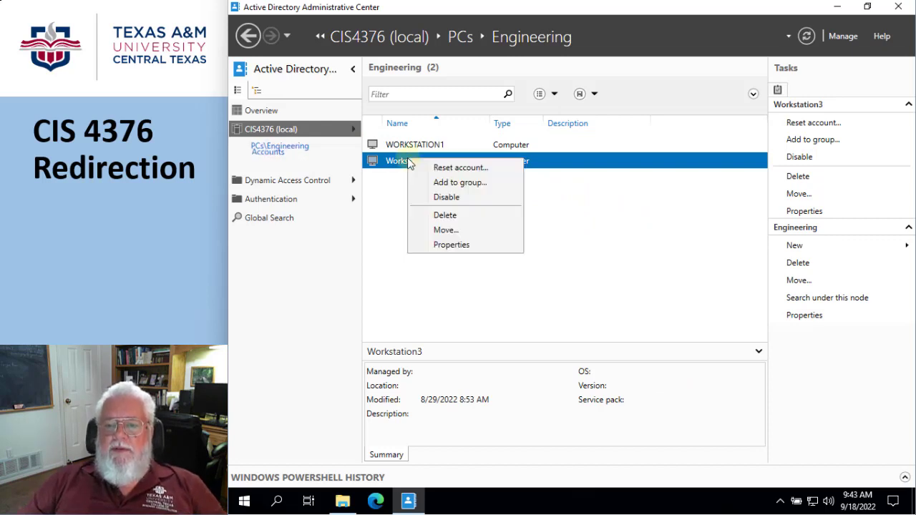
{"action": "left_click", "coordinate": [451, 245]}
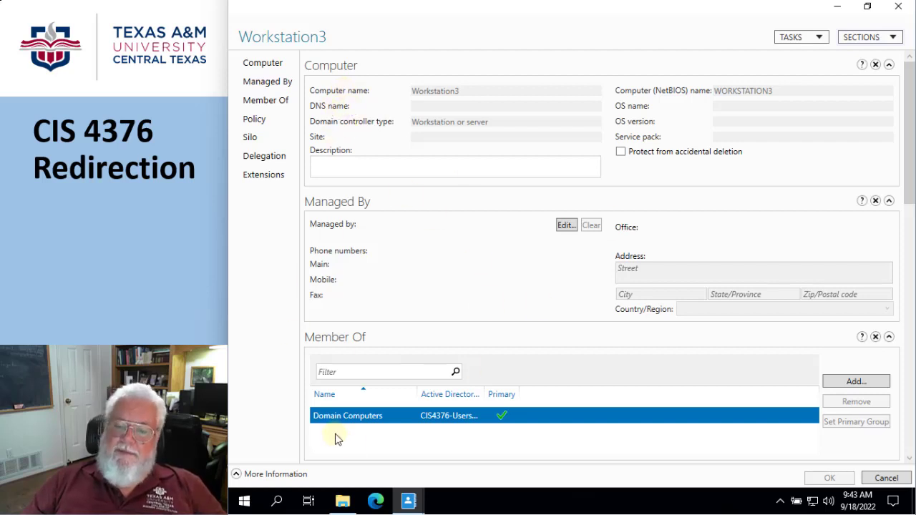
{"action": "left_click", "coordinate": [264, 175]}
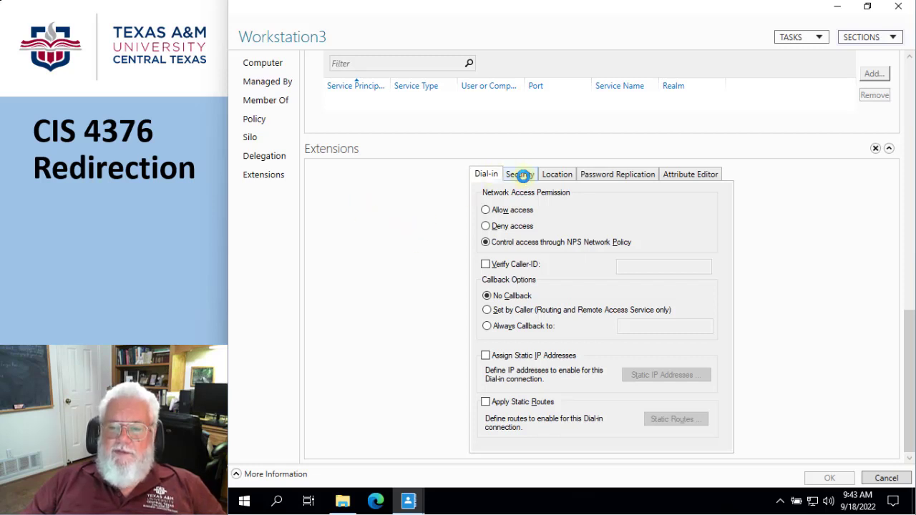
{"action": "left_click", "coordinate": [521, 176]}
{"action": "left_click", "coordinate": [562, 179]}
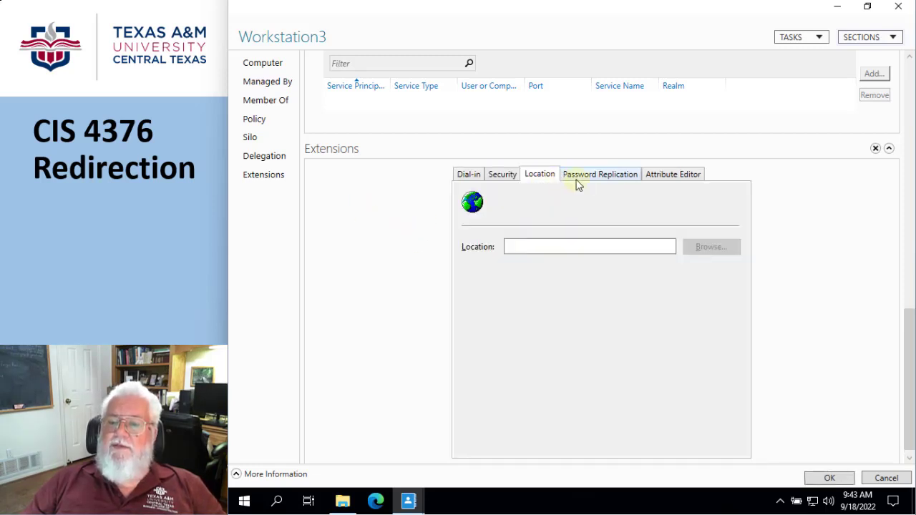
{"action": "left_click", "coordinate": [586, 176]}
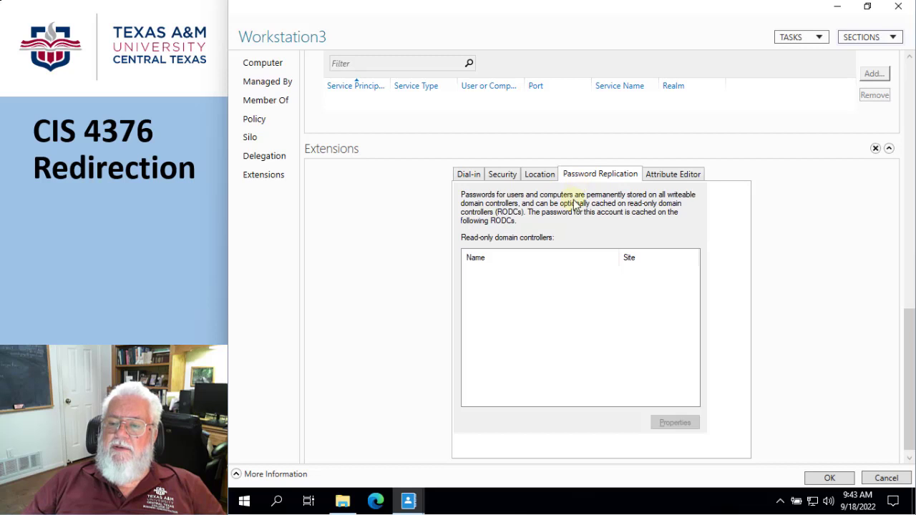
{"action": "left_click", "coordinate": [662, 174]}
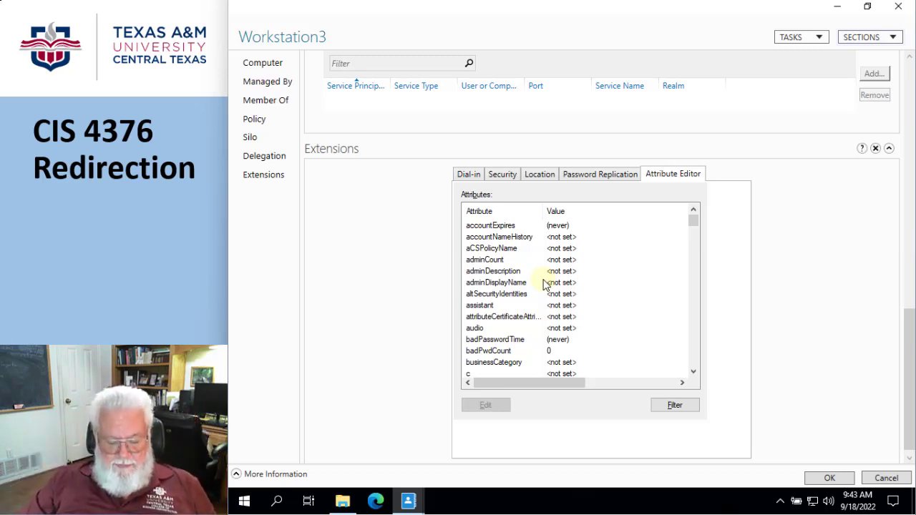
- Copy the value of Workstation3's distinguishedName attribute and close its editor without changes
{"action": "scroll", "coordinate": [533, 338], "scroll_direction": "down", "scroll_amount": 4}
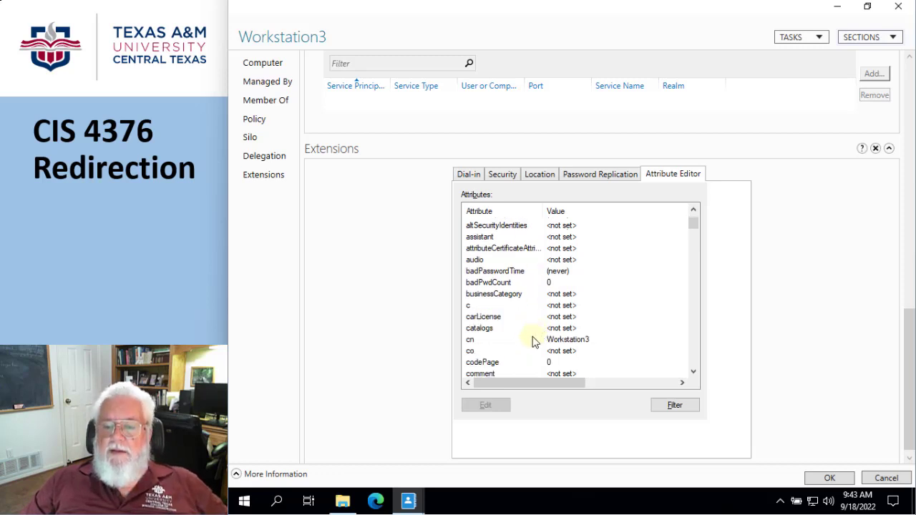
{"action": "scroll", "coordinate": [533, 341], "scroll_direction": "down", "scroll_amount": 3}
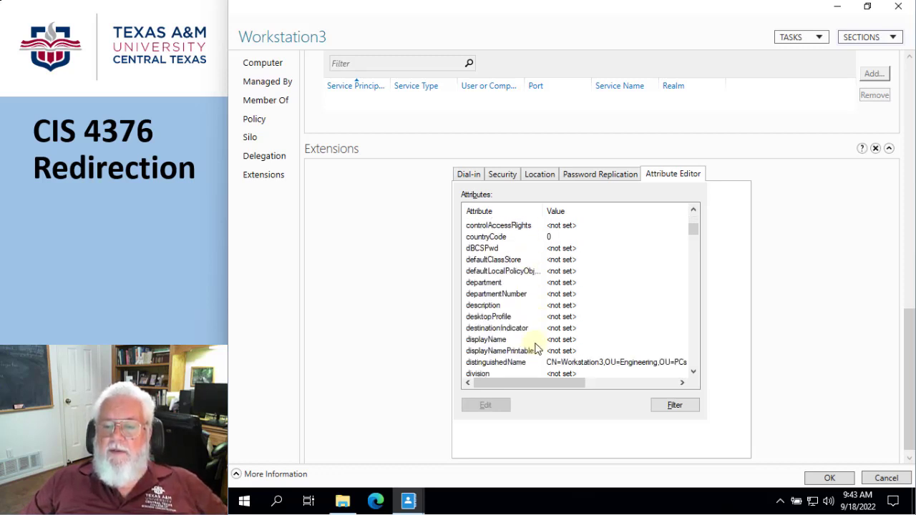
{"action": "double_click", "coordinate": [496, 363]}
{"action": "key", "text": "ctrl+c"}
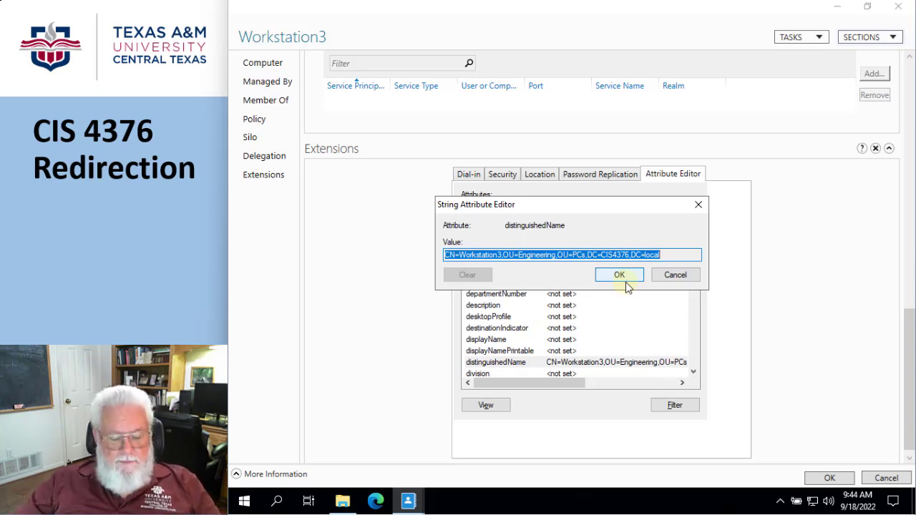
{"action": "left_click", "coordinate": [661, 277]}
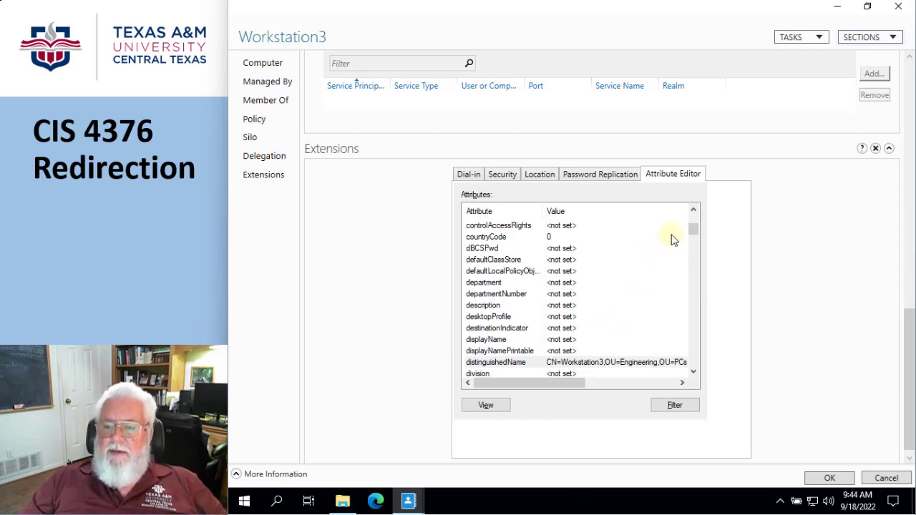
- Add the copied distinguished name as a value of Workstation3's msDS-PrimaryComputer attribute and save the computer's properties
{"action": "scroll", "coordinate": [622, 243], "scroll_direction": "down", "scroll_amount": 2}
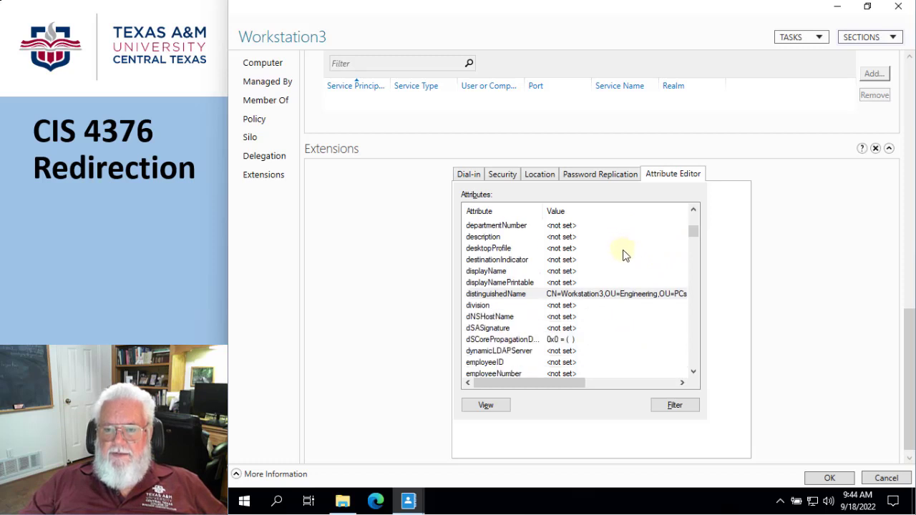
{"action": "scroll", "coordinate": [623, 271], "scroll_direction": "down", "scroll_amount": 15}
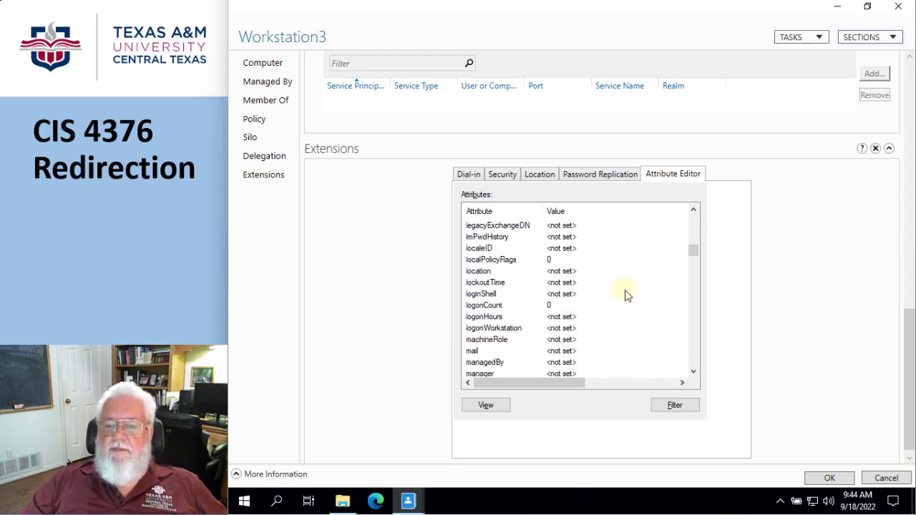
{"action": "scroll", "coordinate": [626, 299], "scroll_direction": "down", "scroll_amount": 4}
{"action": "scroll", "coordinate": [629, 306], "scroll_direction": "down", "scroll_amount": 4}
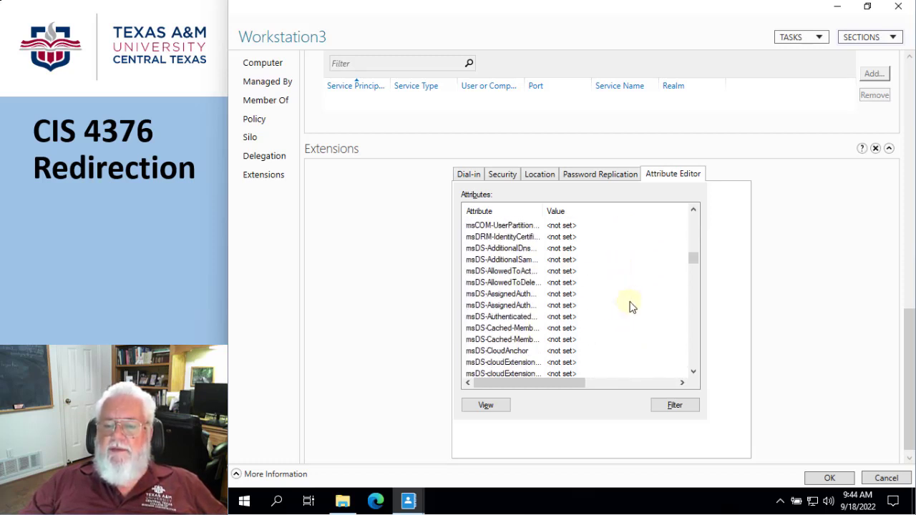
{"action": "scroll", "coordinate": [630, 307], "scroll_direction": "down", "scroll_amount": 2}
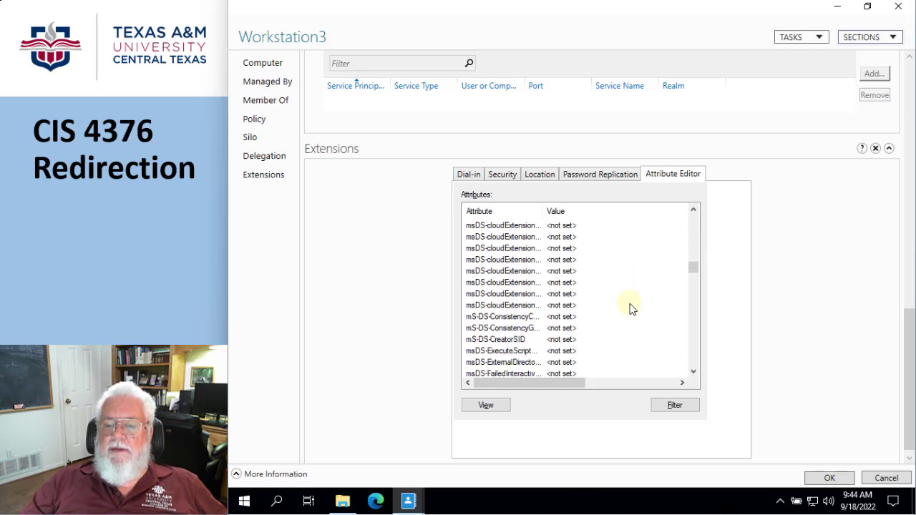
{"action": "scroll", "coordinate": [629, 308], "scroll_direction": "down", "scroll_amount": 7}
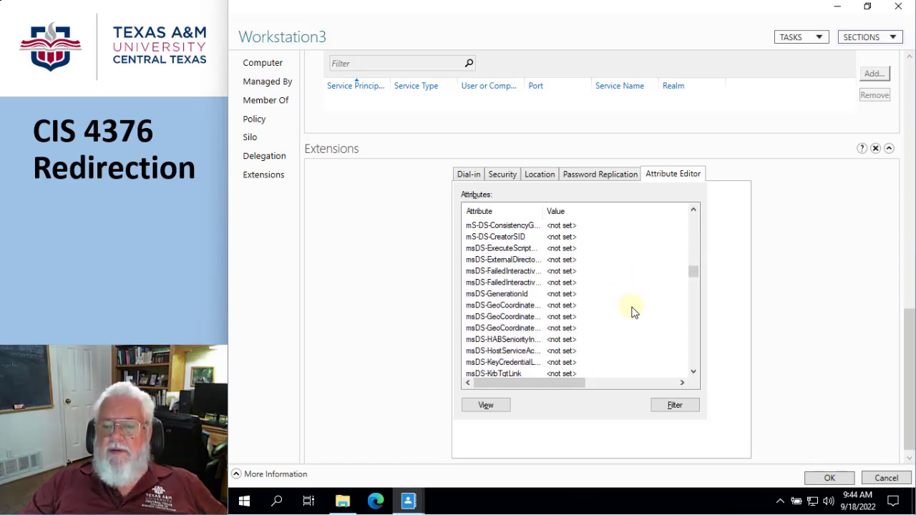
{"action": "scroll", "coordinate": [636, 322], "scroll_direction": "down", "scroll_amount": 2}
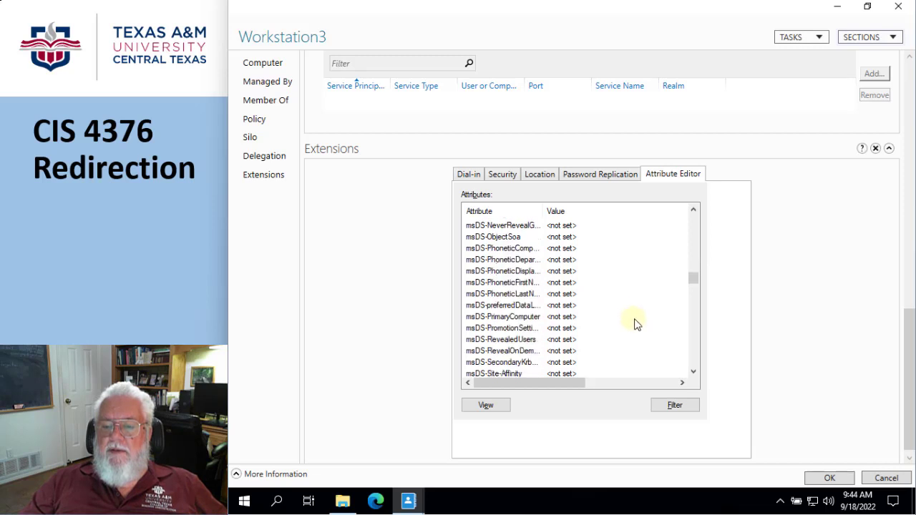
{"action": "double_click", "coordinate": [516, 317]}
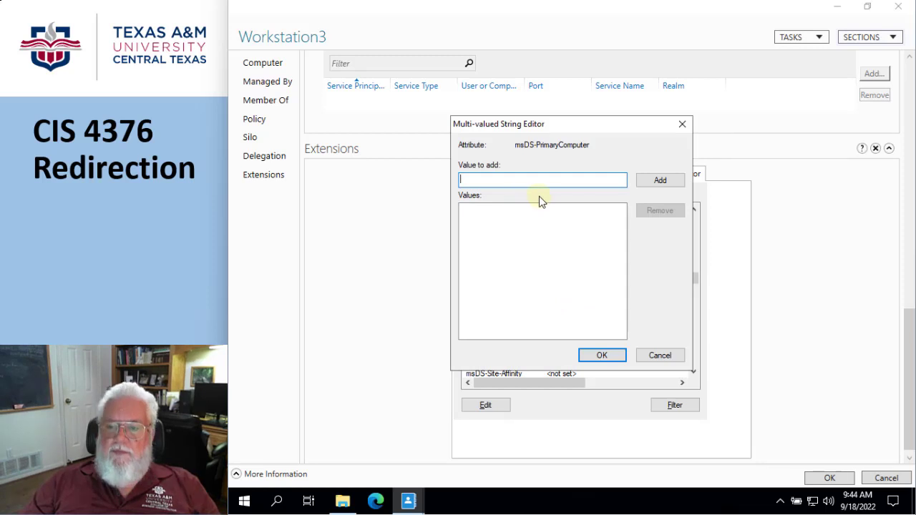
{"action": "key", "text": "ctrl+v"}
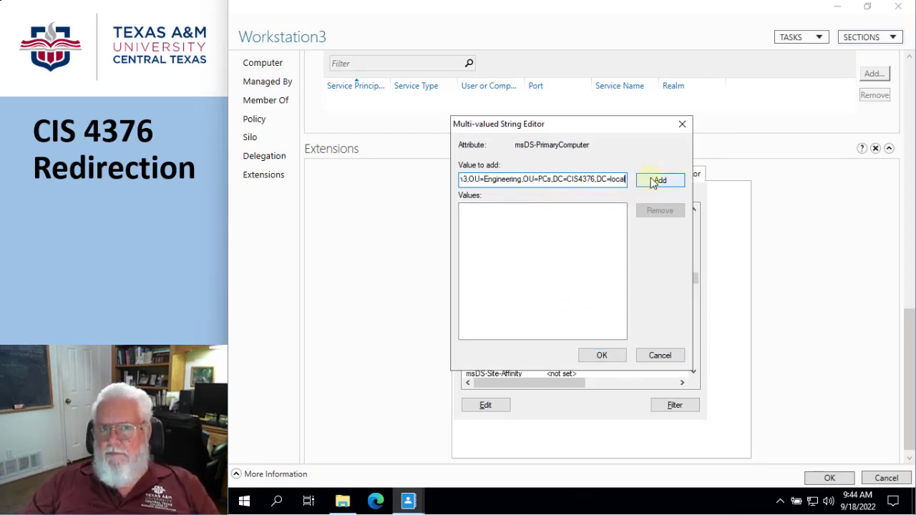
{"action": "left_click", "coordinate": [657, 180]}
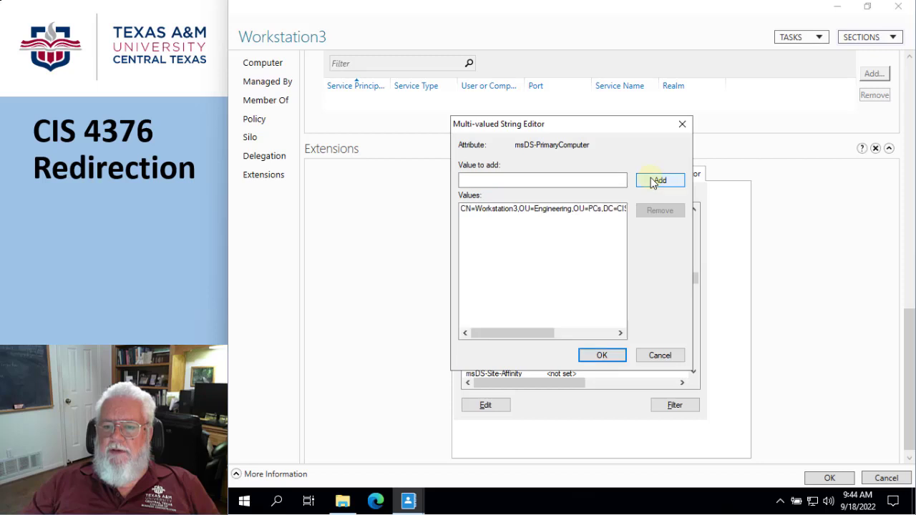
{"action": "left_click", "coordinate": [600, 354]}
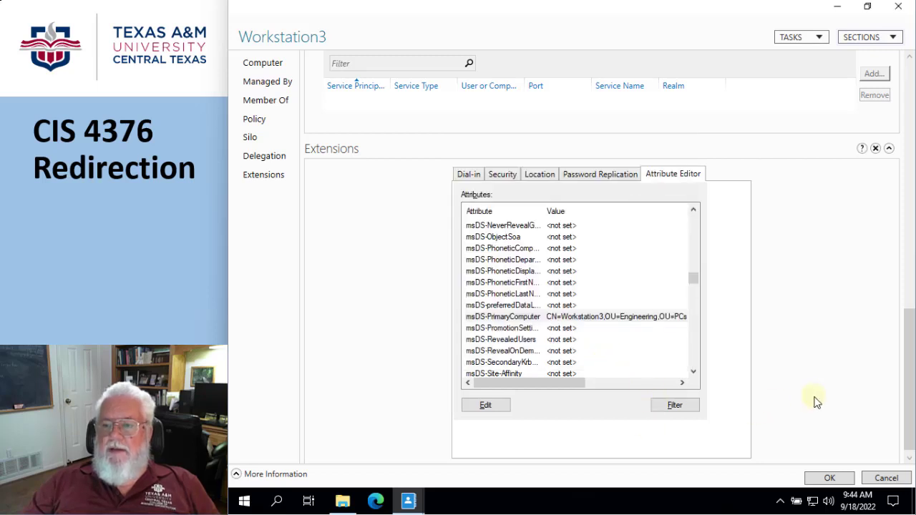
{"action": "left_click", "coordinate": [828, 479]}
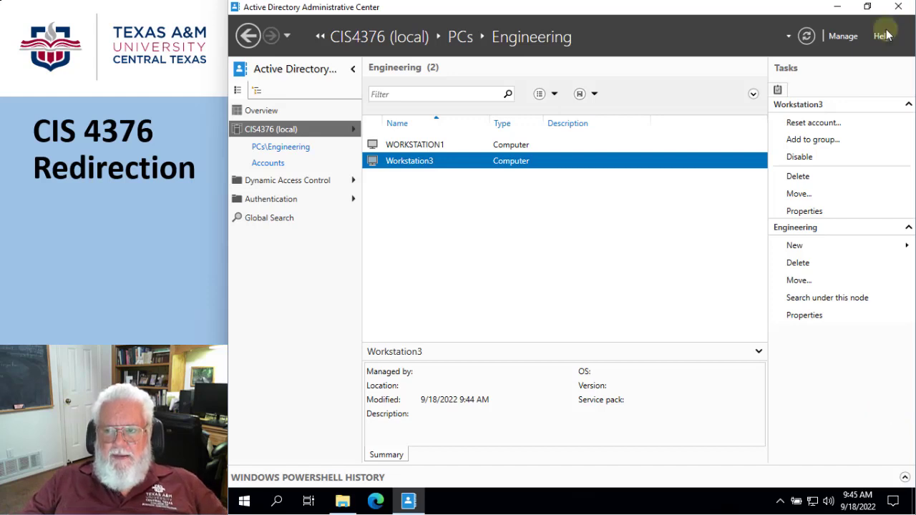
- Minimize the administrative center and browse in File Explorer to the Shared folder on Data Drive (D:)
{"action": "left_click", "coordinate": [842, 8]}
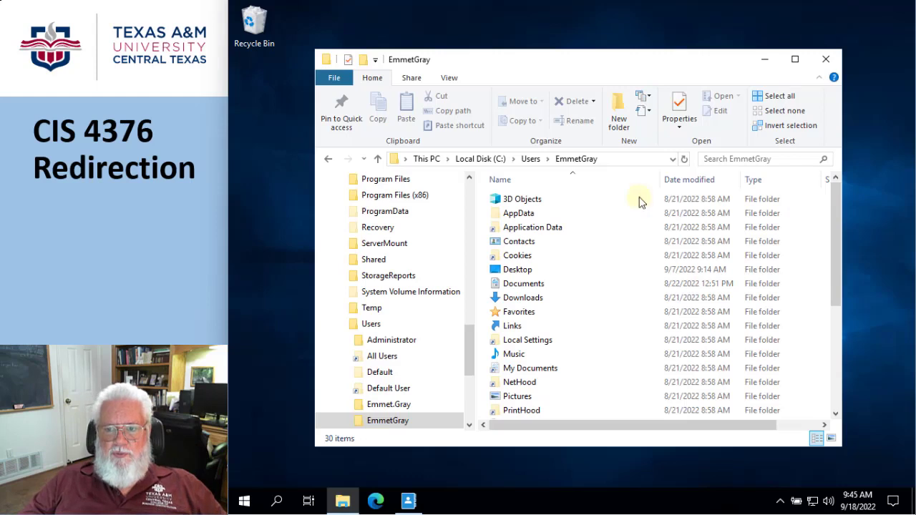
{"action": "scroll", "coordinate": [469, 311], "scroll_direction": "up", "scroll_amount": 1}
{"action": "left_click_drag", "start_coordinate": [470, 314], "coordinate": [469, 187]}
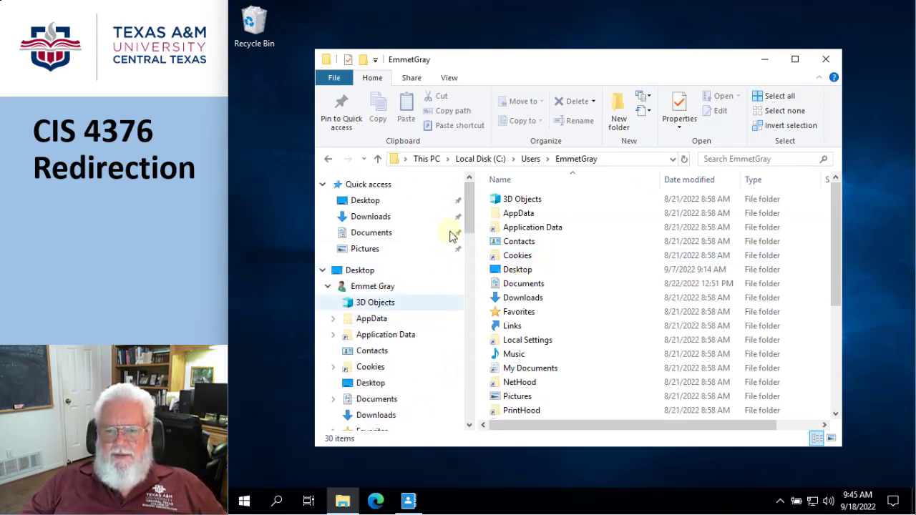
{"action": "left_click_drag", "start_coordinate": [470, 204], "coordinate": [491, 388]}
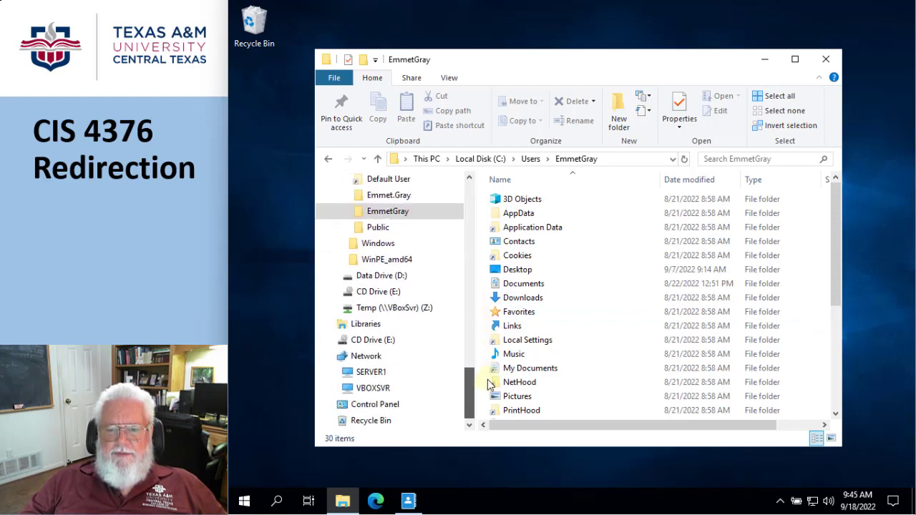
{"action": "left_click", "coordinate": [376, 275]}
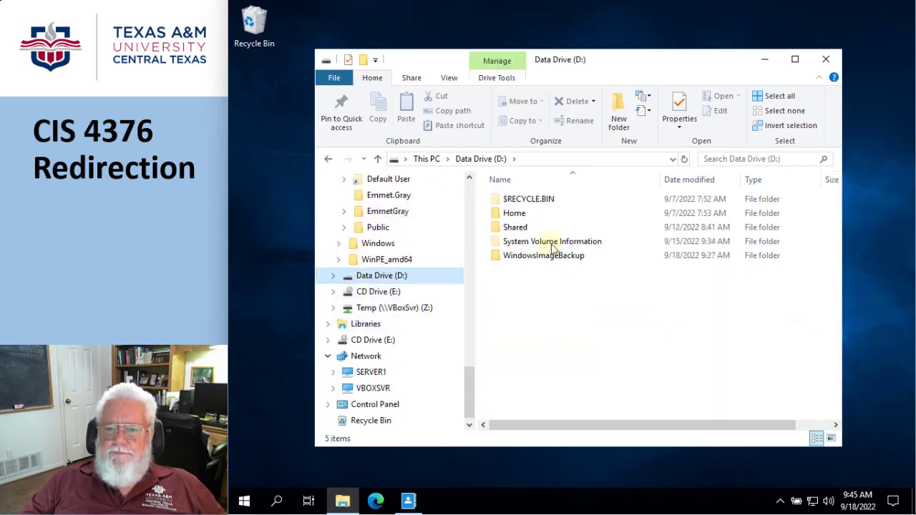
{"action": "double_click", "coordinate": [511, 227]}
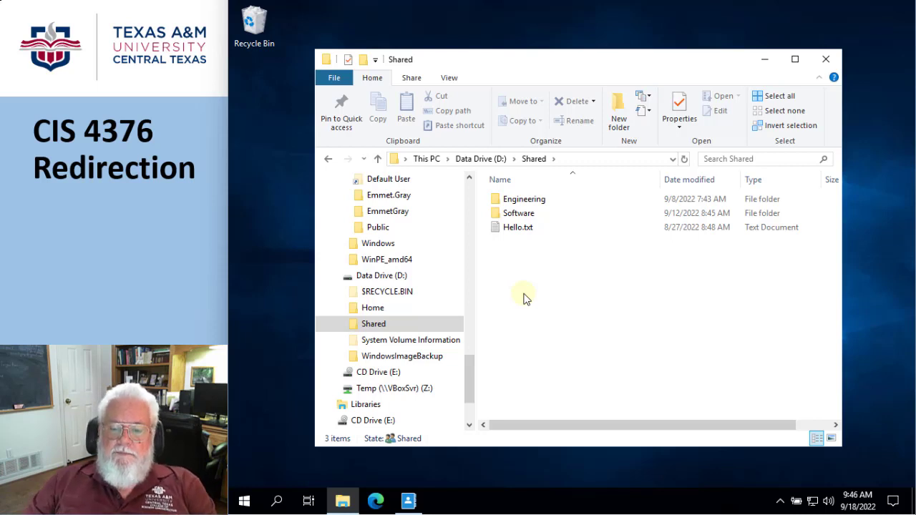
- Launch Active Directory Users and Computers from the Windows Administrative Tools
{"action": "left_click", "coordinate": [408, 500]}
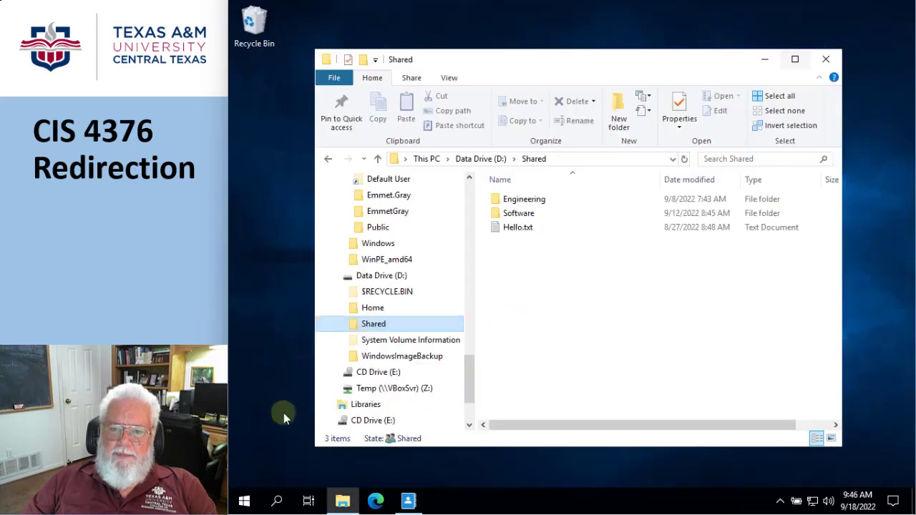
{"action": "left_click", "coordinate": [837, 6]}
{"action": "left_click", "coordinate": [241, 504]}
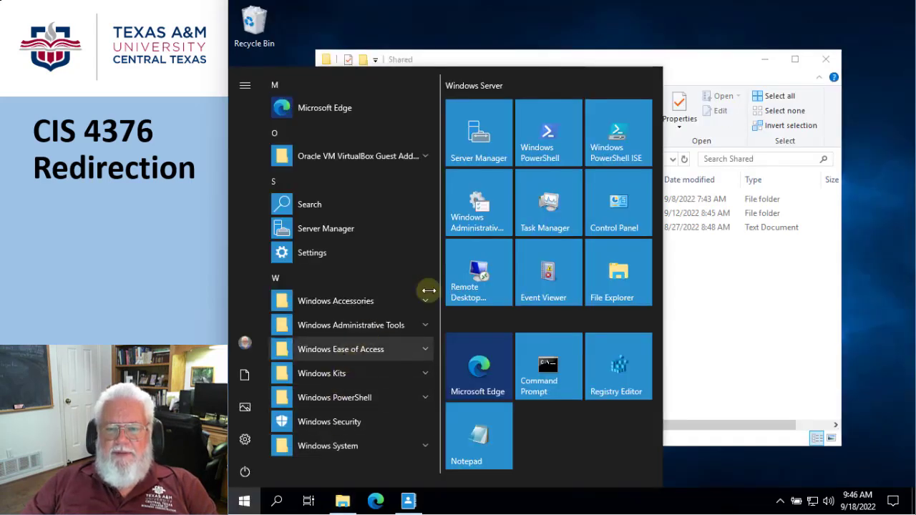
{"action": "left_click", "coordinate": [421, 325]}
{"action": "scroll", "coordinate": [399, 362], "scroll_direction": "down", "scroll_amount": 2}
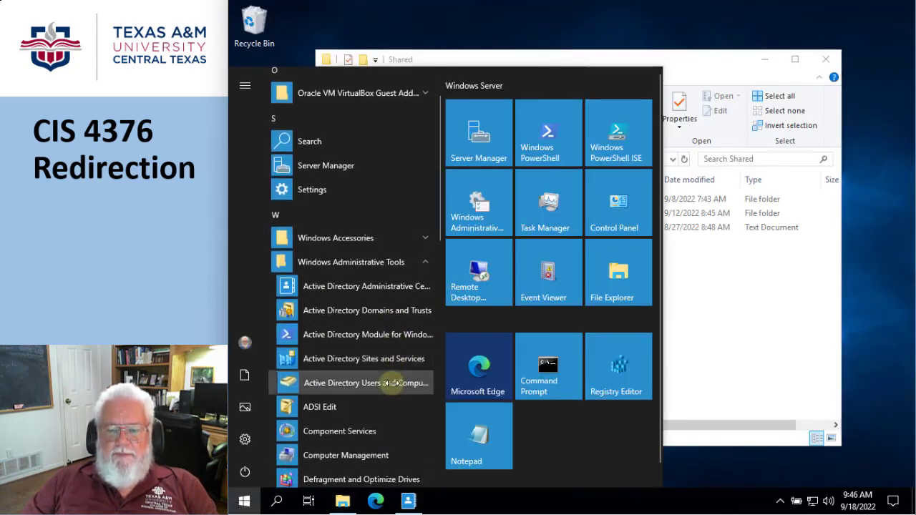
{"action": "left_click", "coordinate": [388, 382]}
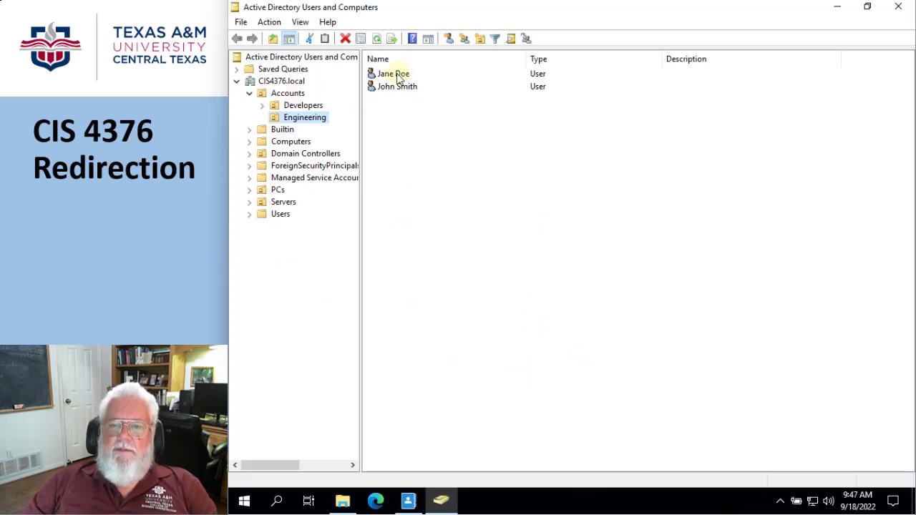
- Open the properties of the second user in the Accounts Engineering unit and display the profile settings
{"action": "left_click", "coordinate": [397, 94]}
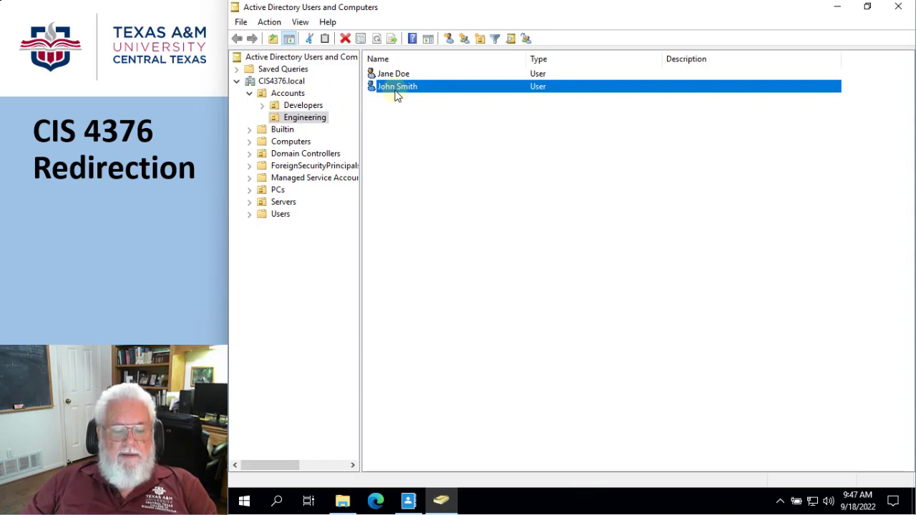
{"action": "right_click", "coordinate": [398, 90]}
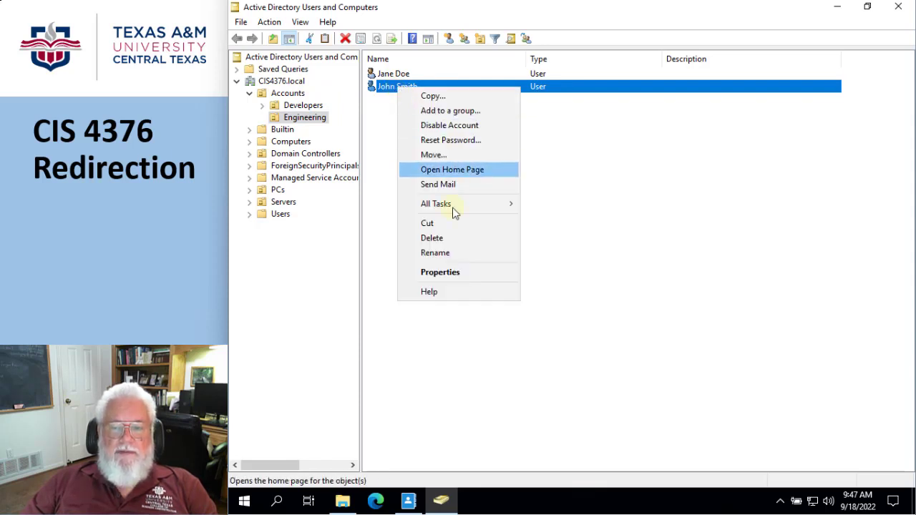
{"action": "left_click", "coordinate": [440, 272]}
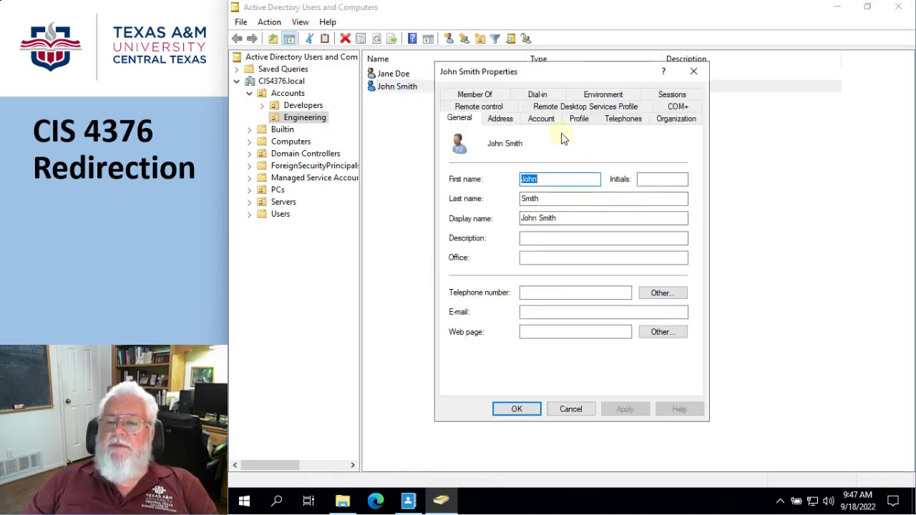
{"action": "left_click", "coordinate": [579, 120]}
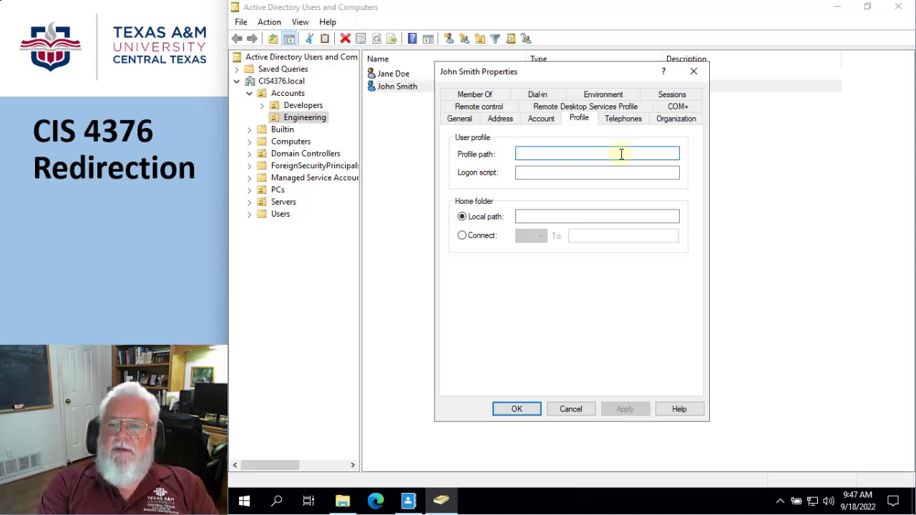
- Enter \\server1\Profiles\%username% as the user's profile path and close the properties without saving
{"action": "type", "text": "\\\\server1\\Profiles\\"}
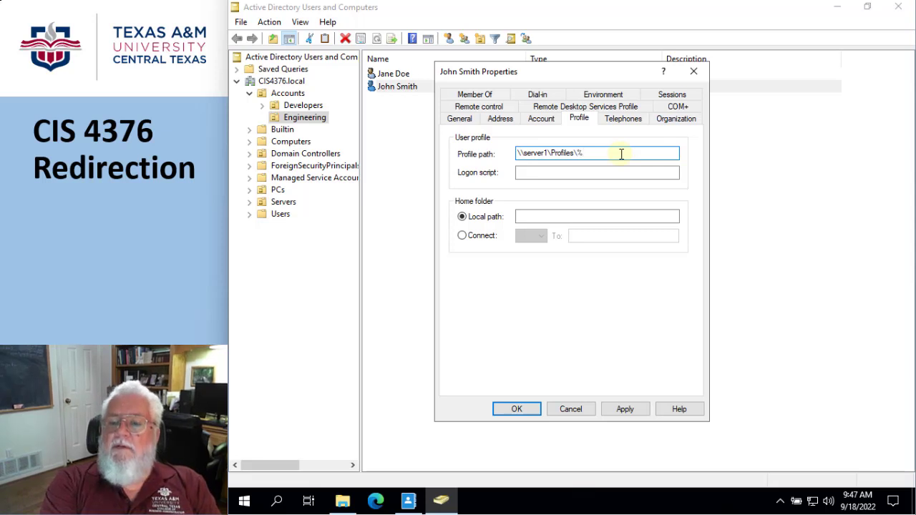
{"action": "type", "text": "%"}
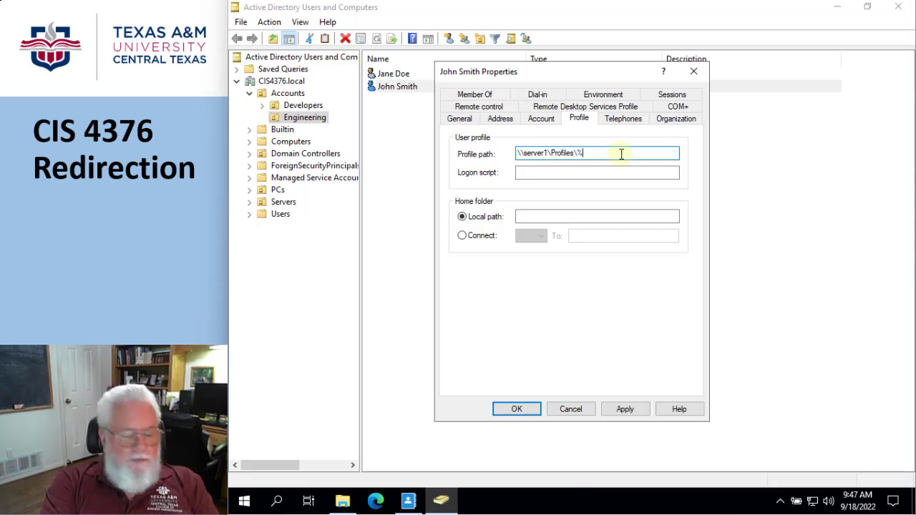
{"action": "type", "text": "usern"}
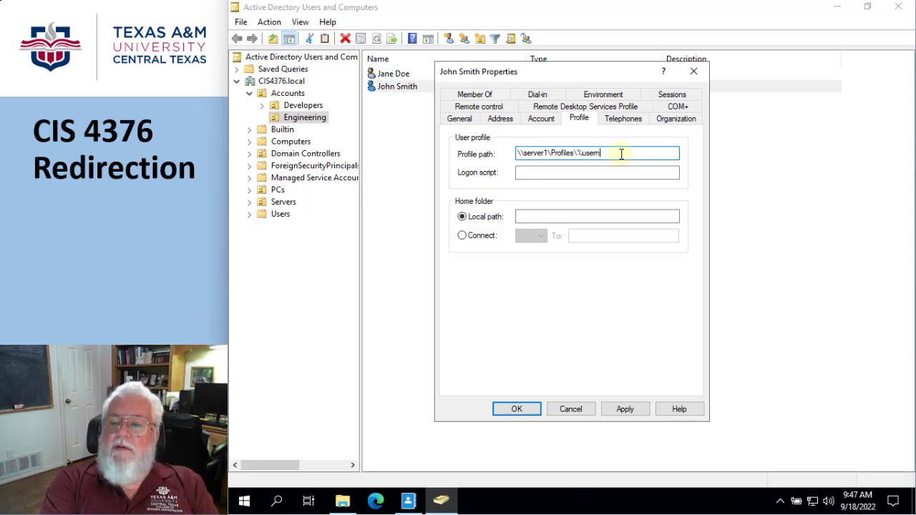
{"action": "type", "text": "ame"}
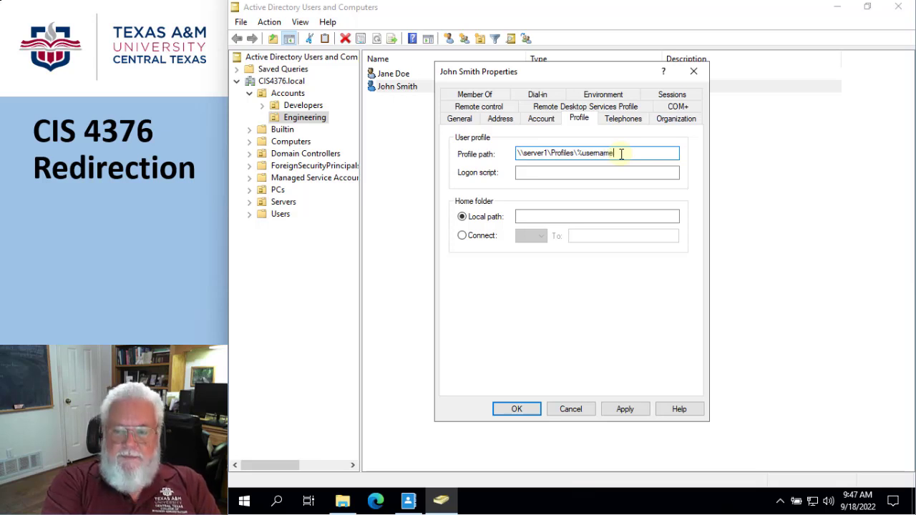
{"action": "type", "text": "%"}
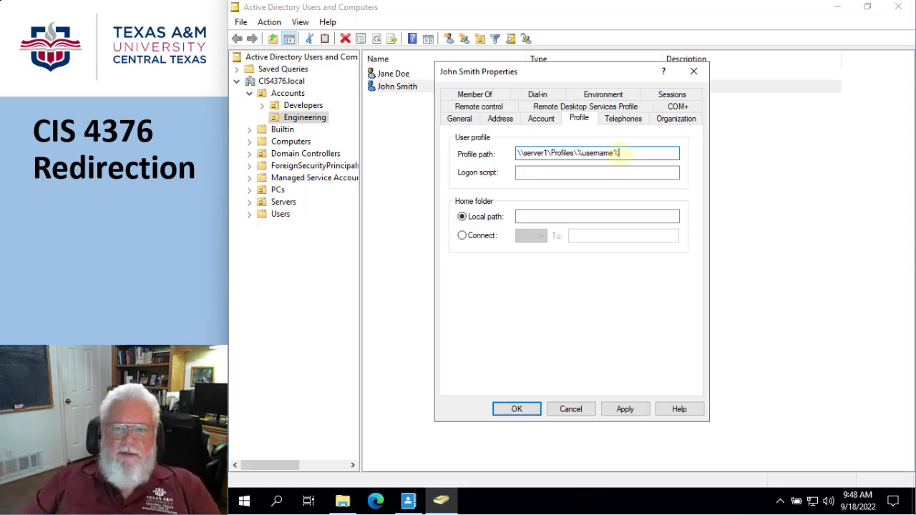
{"action": "left_click", "coordinate": [571, 409]}
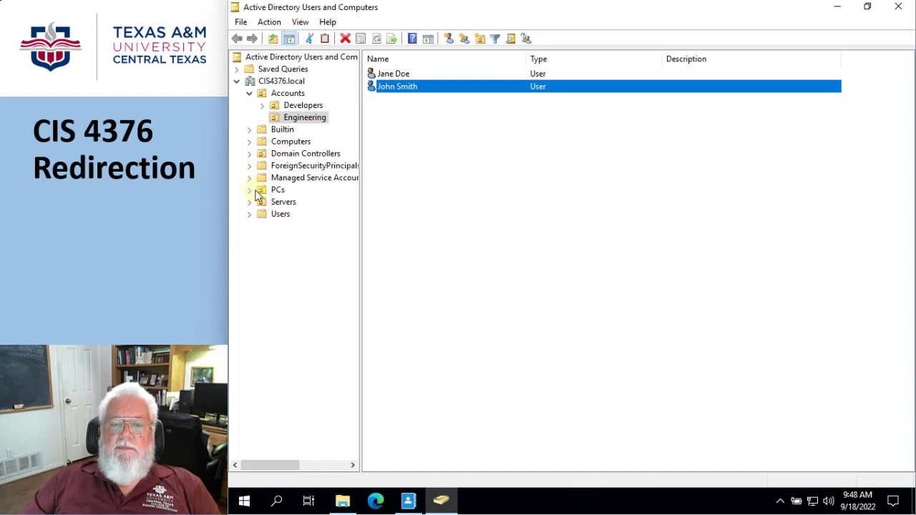
- Launch Group Policy Management from the Windows Administrative Tools
{"action": "left_click", "coordinate": [243, 500]}
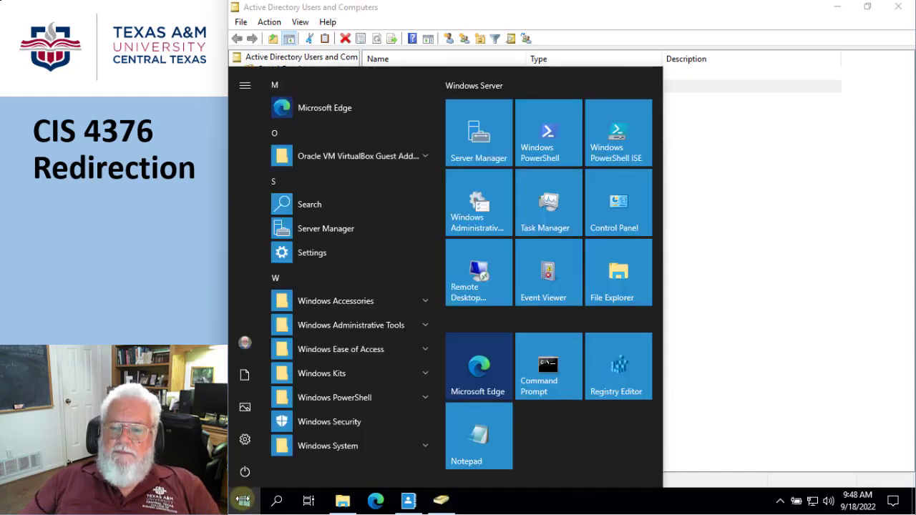
{"action": "left_click", "coordinate": [419, 325]}
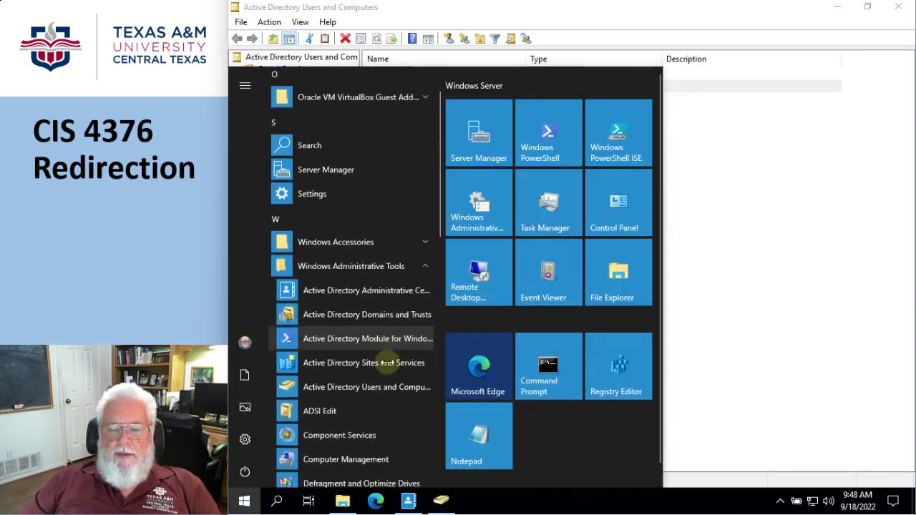
{"action": "scroll", "coordinate": [387, 364], "scroll_direction": "down", "scroll_amount": 3}
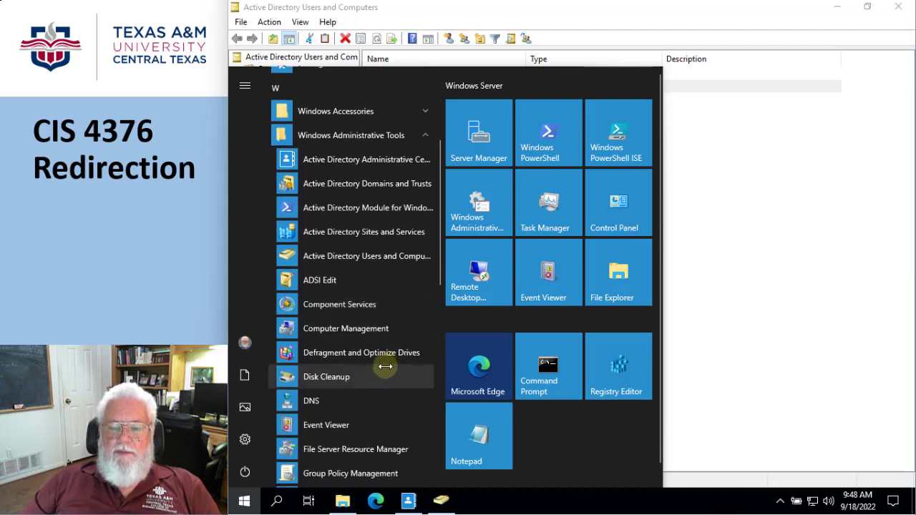
{"action": "left_click", "coordinate": [325, 473]}
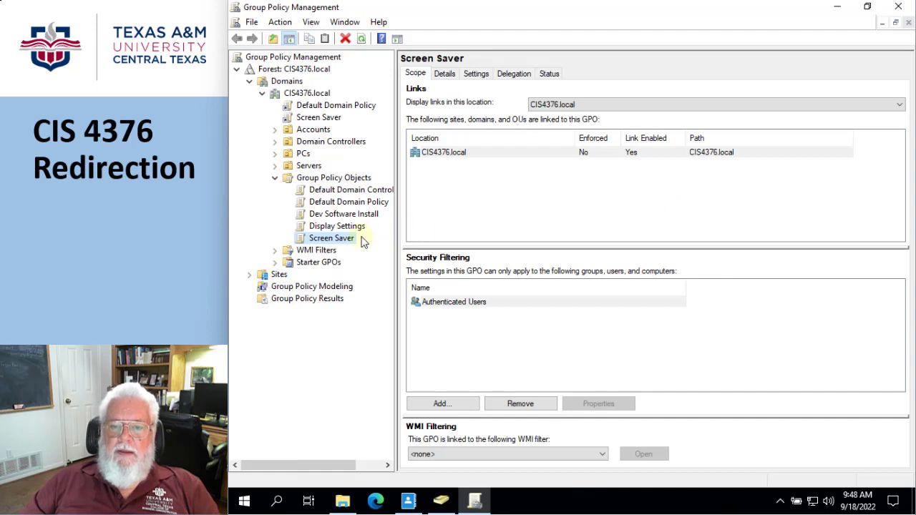
- Create a new Group Policy object named Roaming in the CIS4376.local domain
{"action": "right_click", "coordinate": [317, 179]}
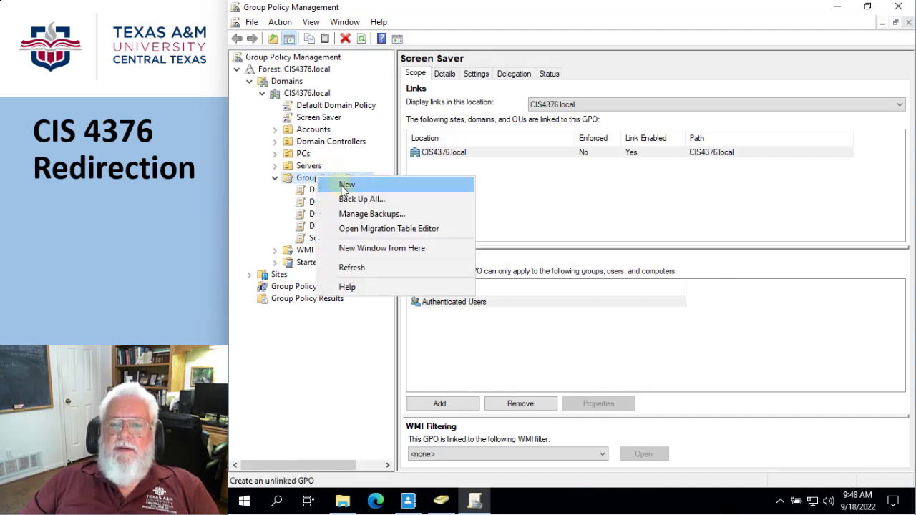
{"action": "left_click", "coordinate": [345, 185]}
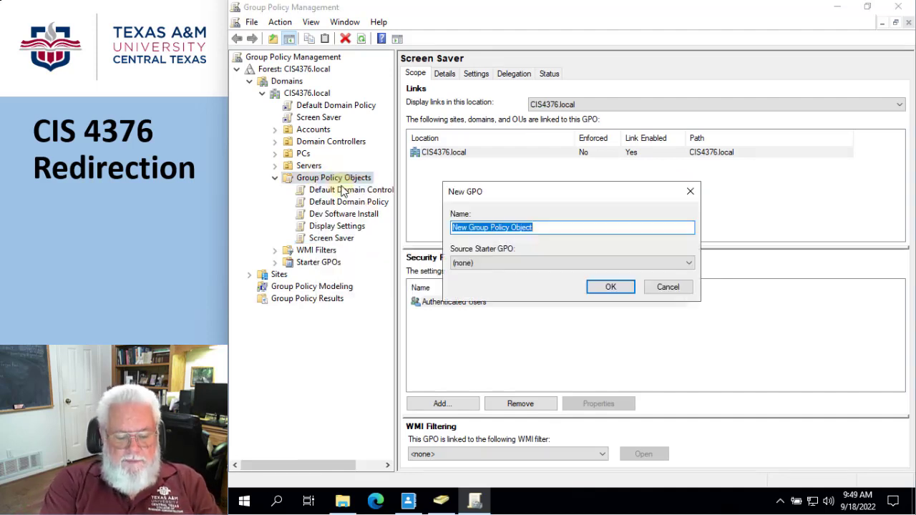
{"action": "type", "text": "Roam"}
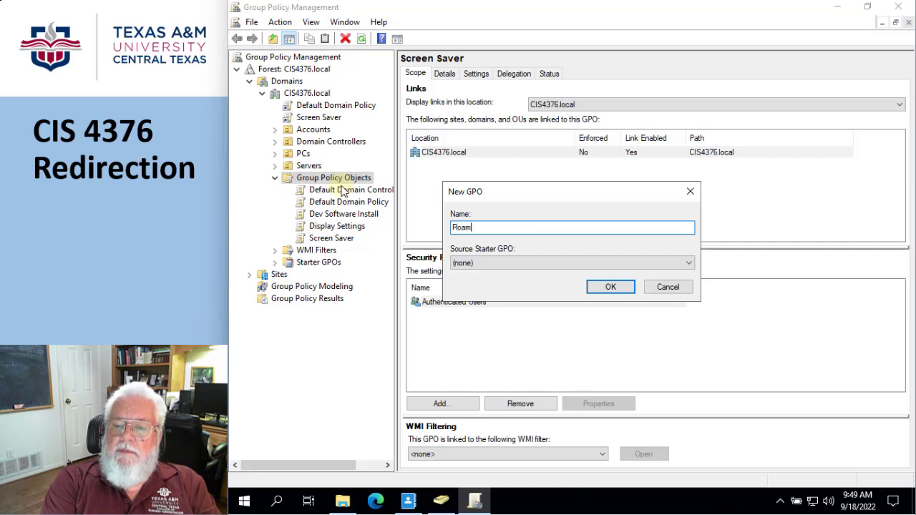
{"action": "type", "text": "ing"}
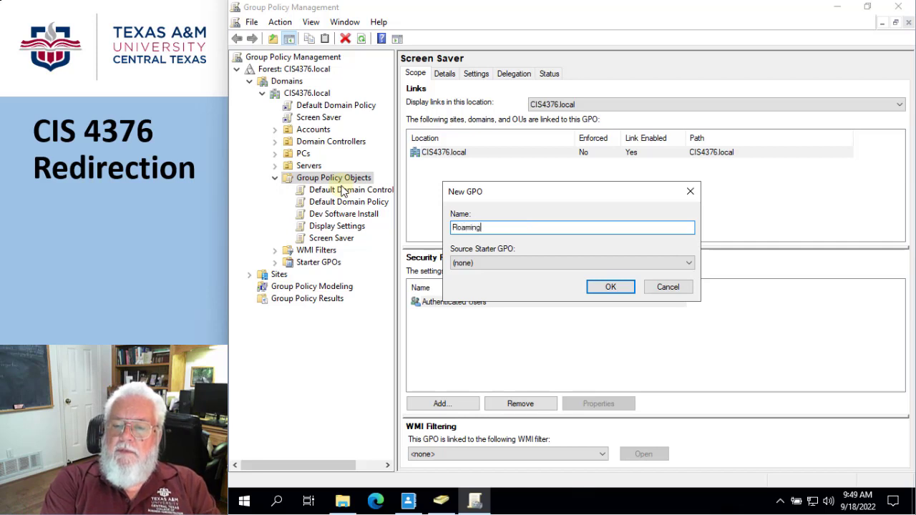
{"action": "left_click", "coordinate": [599, 289]}
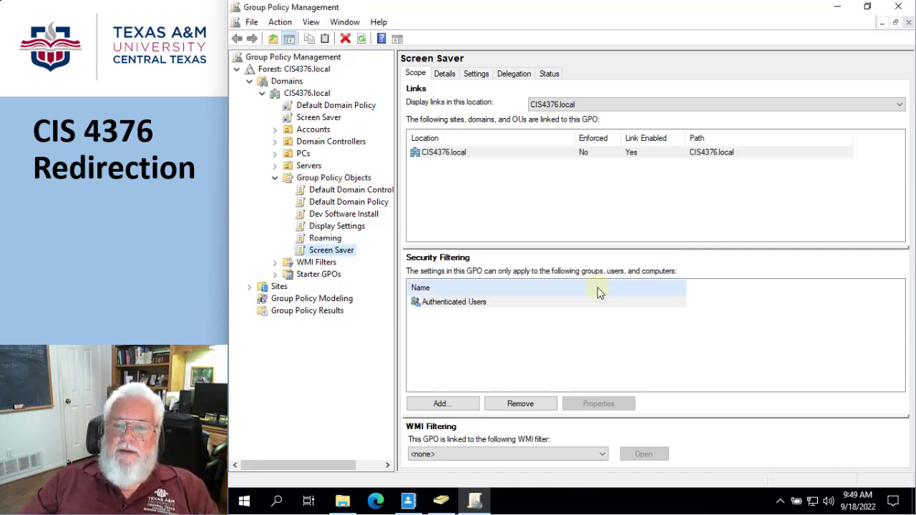
- Open the Roaming policy object for editing
{"action": "left_click", "coordinate": [320, 239]}
{"action": "right_click", "coordinate": [320, 242]}
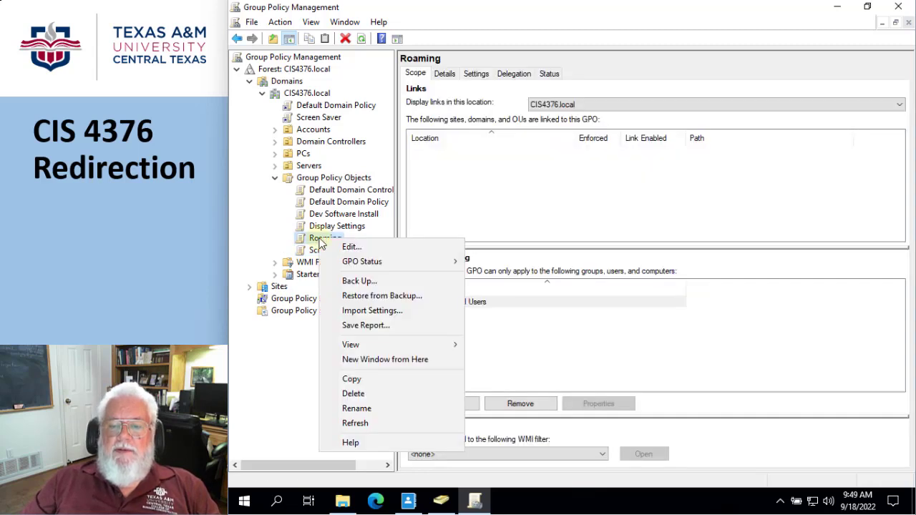
{"action": "left_click", "coordinate": [354, 246]}
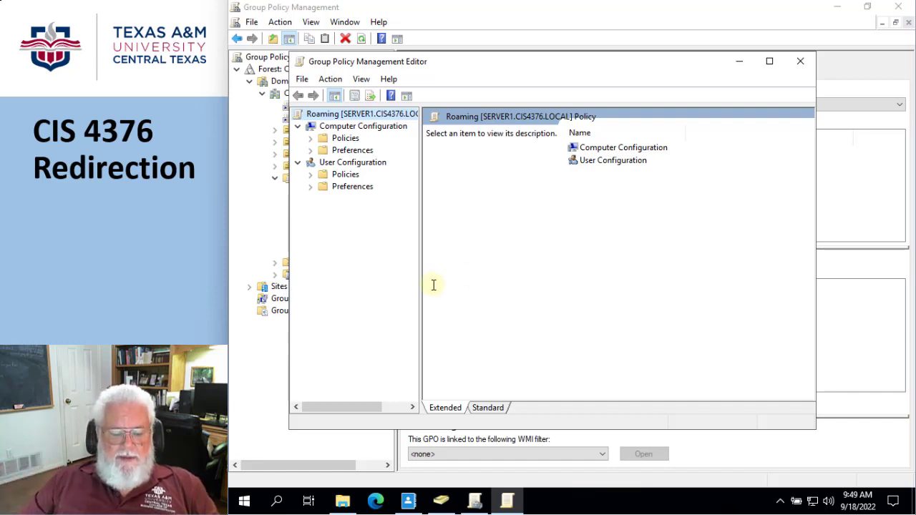
- Display the User Profiles settings under the System administrative templates of the computer policies
{"action": "left_click", "coordinate": [311, 138]}
{"action": "left_click", "coordinate": [323, 176]}
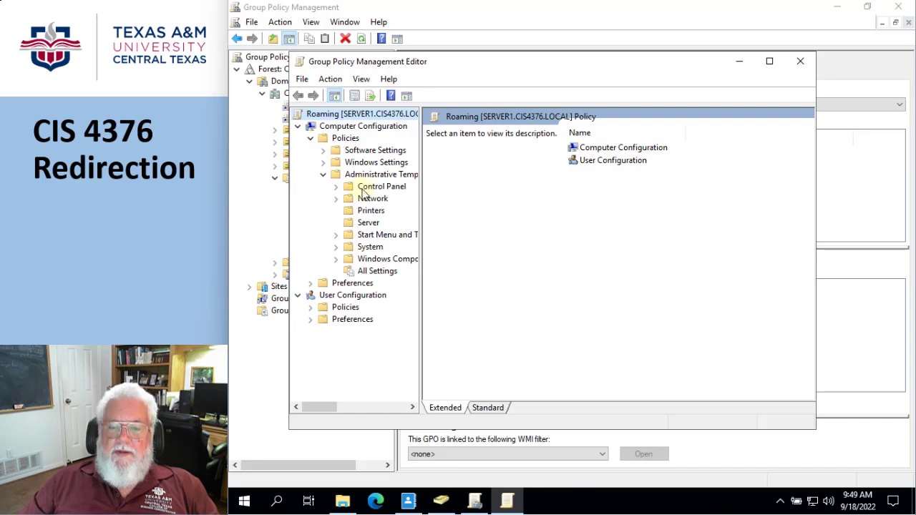
{"action": "left_click", "coordinate": [336, 247]}
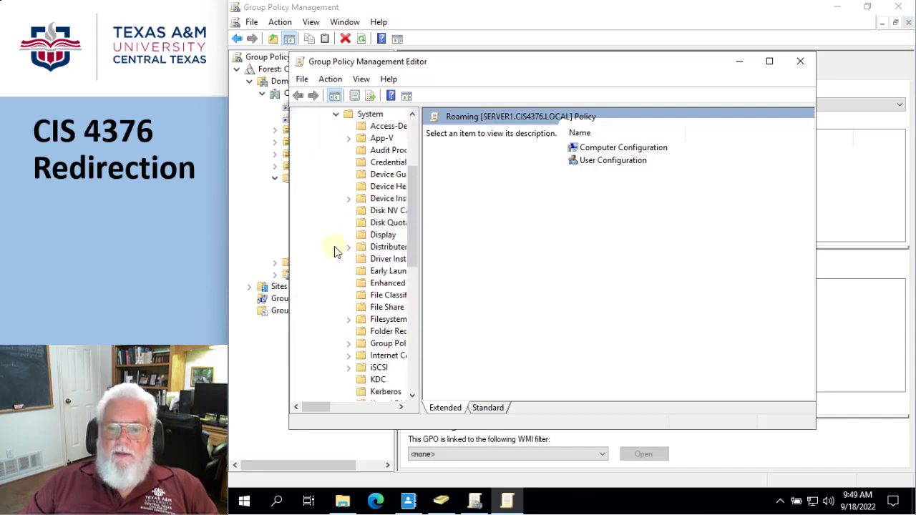
{"action": "left_click_drag", "start_coordinate": [410, 237], "coordinate": [411, 328]}
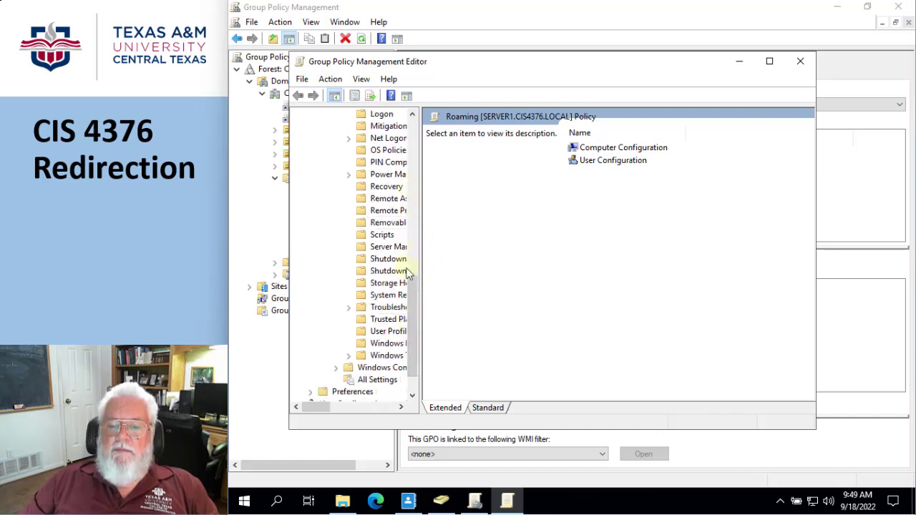
{"action": "left_click", "coordinate": [384, 331]}
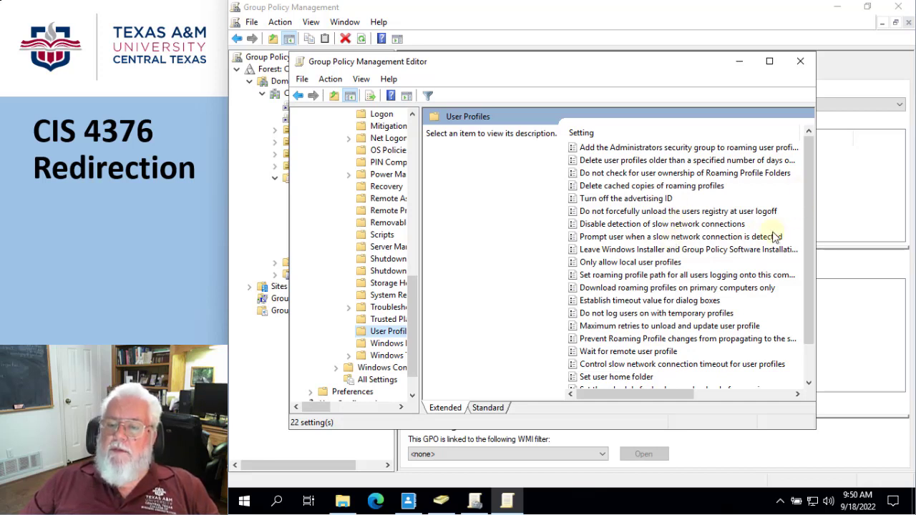
- Examine the description of "Set roaming profile path for all users logging onto this computer" and the remaining User Profiles settings
{"action": "left_click", "coordinate": [654, 275]}
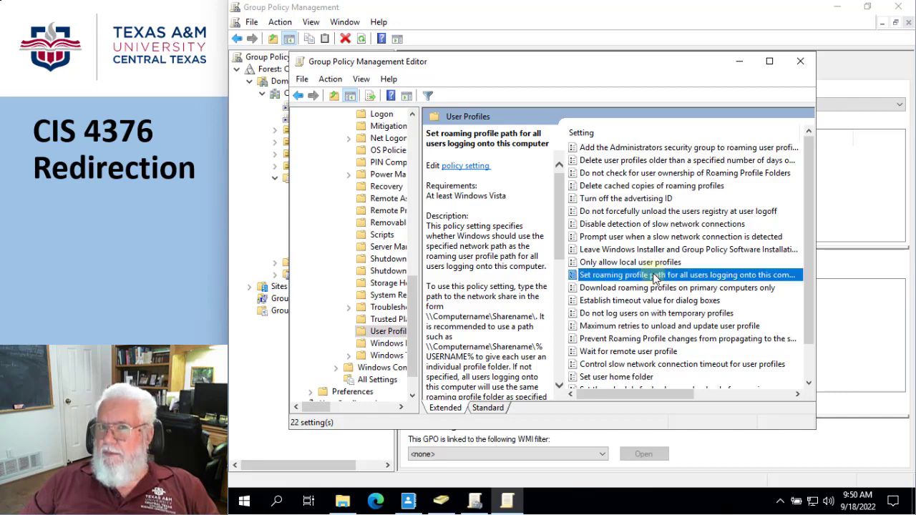
{"action": "left_click_drag", "start_coordinate": [415, 334], "coordinate": [421, 278]}
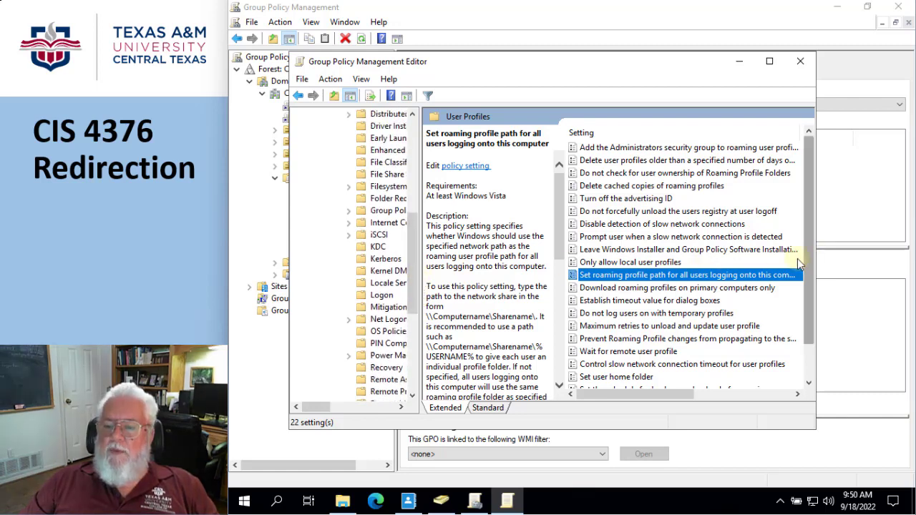
{"action": "scroll", "coordinate": [809, 244], "scroll_direction": "down", "scroll_amount": 1}
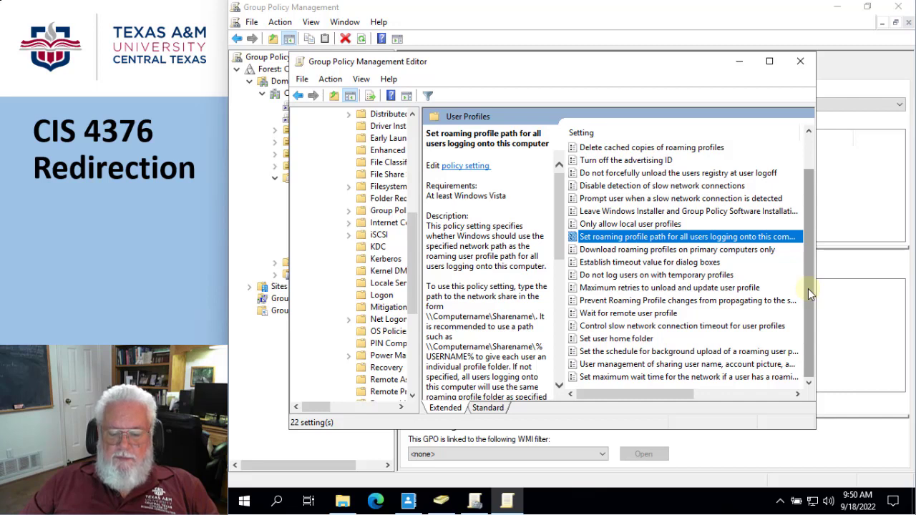
- Sort the User Profiles settings by name, review "Download roaming profiles on primary computers only", and close the policy editor
{"action": "left_click", "coordinate": [664, 133]}
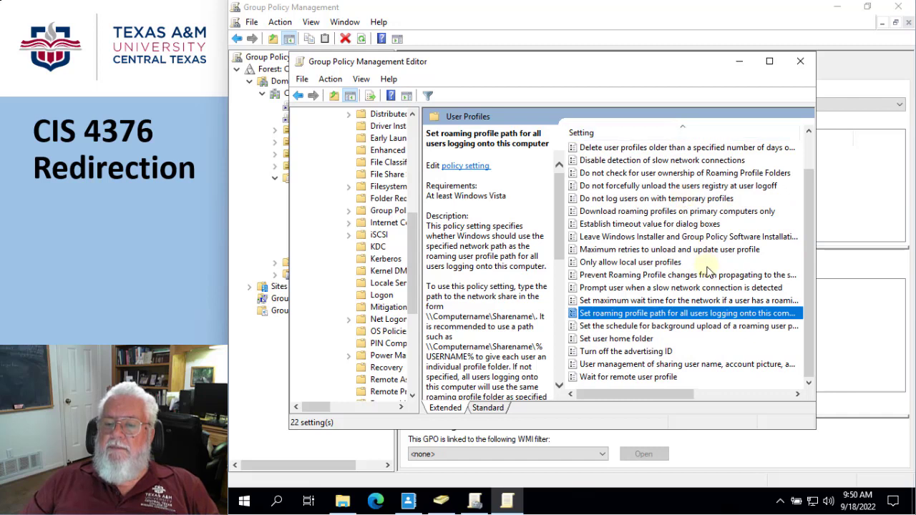
{"action": "scroll", "coordinate": [707, 269], "scroll_direction": "up", "scroll_amount": 1}
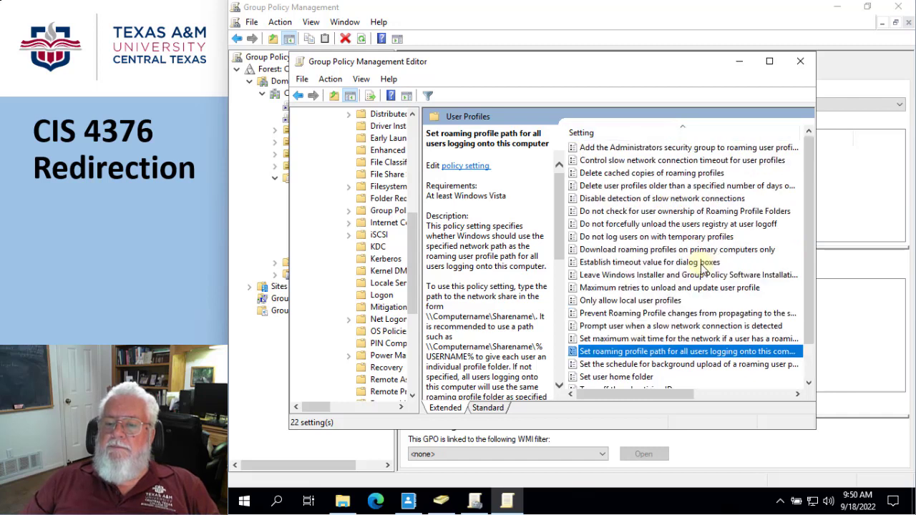
{"action": "left_click", "coordinate": [636, 250]}
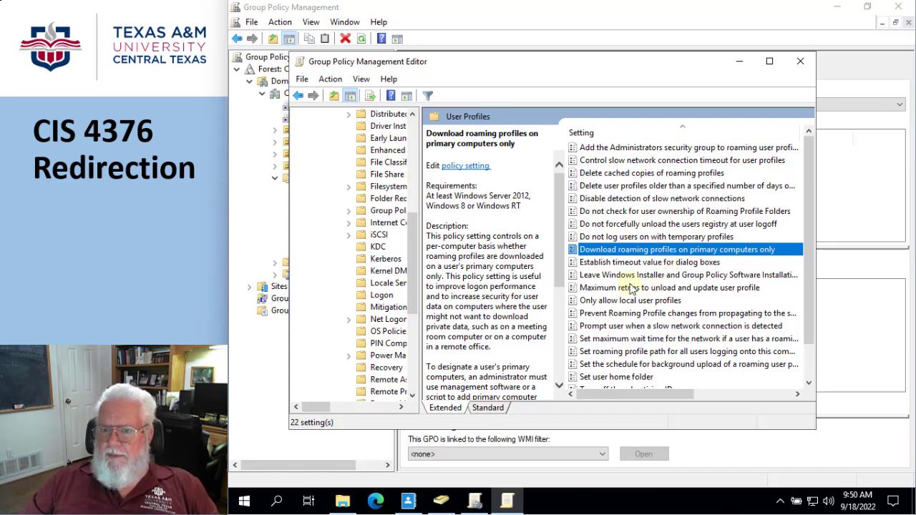
{"action": "left_click", "coordinate": [790, 63]}
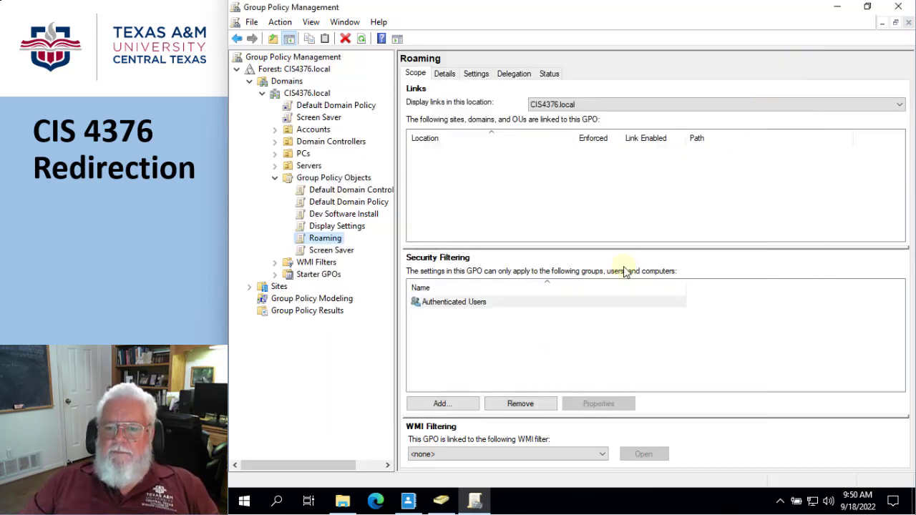